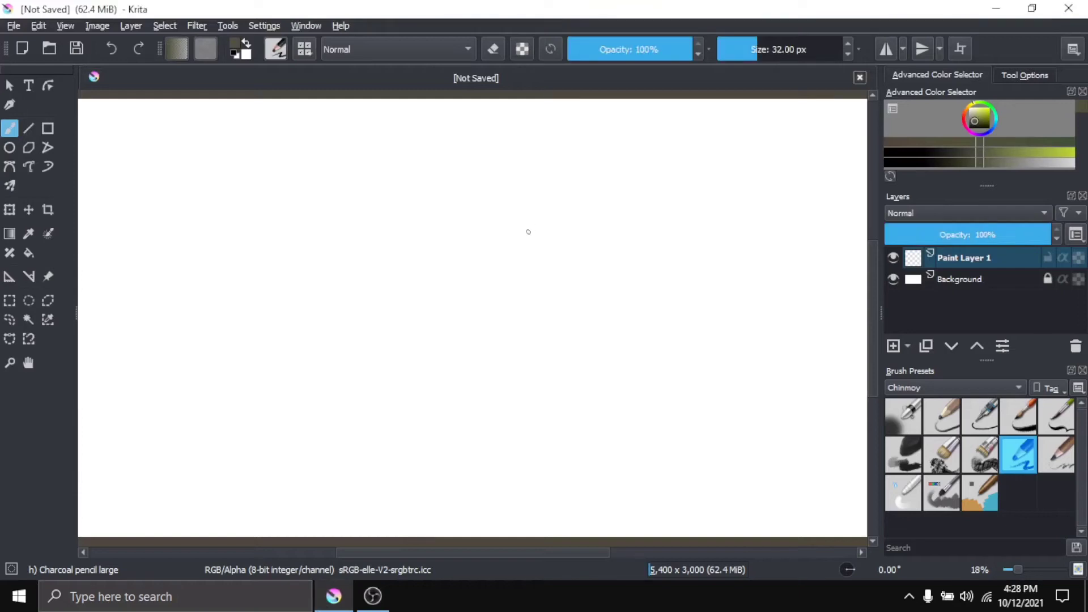
- Switch to canvas-only mode and draw overlapping circles for the head
{"action": "left_click_drag", "start_coordinate": [547, 177], "coordinate": [561, 165]}
{"action": "key", "text": "ctrl+z"}
{"action": "key", "text": "Tab"}
{"action": "left_click_drag", "start_coordinate": [585, 240], "coordinate": [595, 233]}
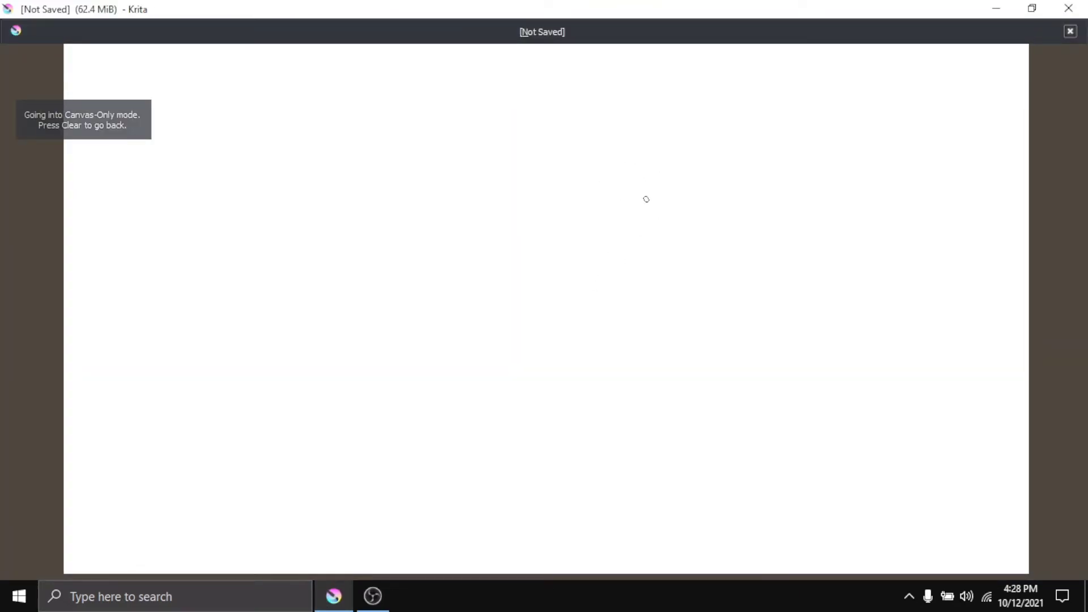
{"action": "mouse_move", "coordinate": [646, 152]}
{"action": "left_mouse_down"}
{"action": "mouse_move", "coordinate": [651, 231]}
{"action": "mouse_move", "coordinate": [605, 187]}
{"action": "left_mouse_up"}
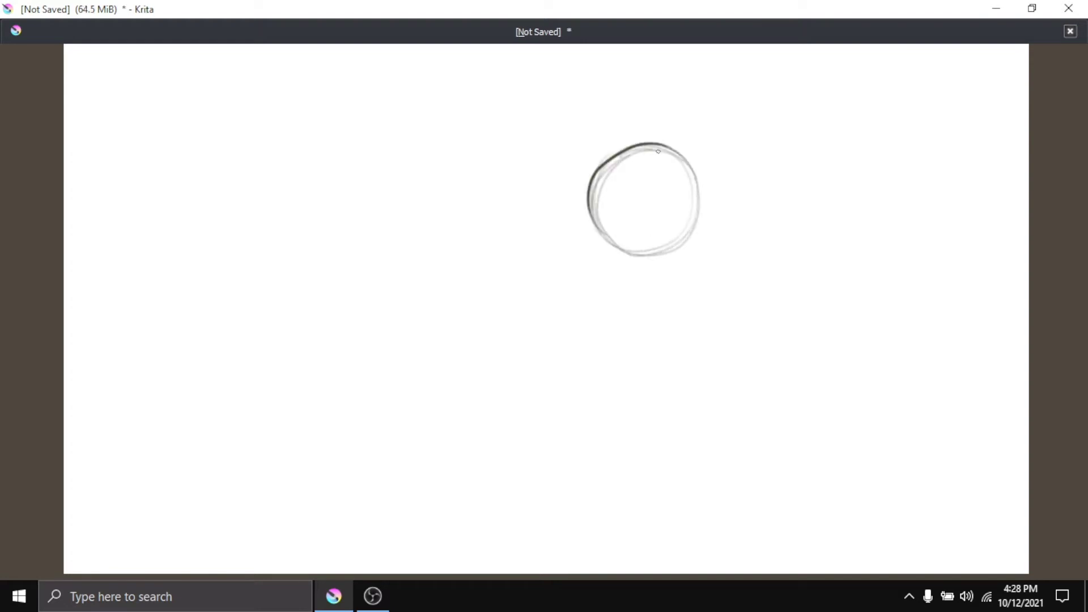
- Add a narrow ear ellipse, a horizontal guide arc and jaw lines down from the circle
{"action": "right_click", "coordinate": [671, 201]}
{"action": "right_click", "coordinate": [680, 168]}
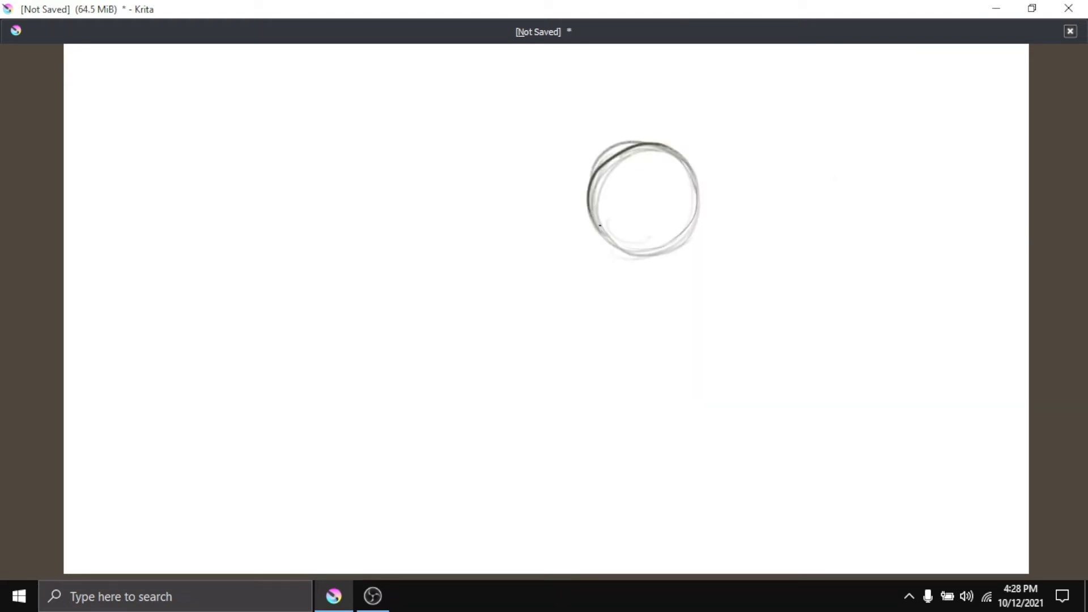
{"action": "mouse_move", "coordinate": [677, 218]}
{"action": "left_mouse_down"}
{"action": "mouse_move", "coordinate": [692, 182]}
{"action": "mouse_move", "coordinate": [681, 230]}
{"action": "left_mouse_up"}
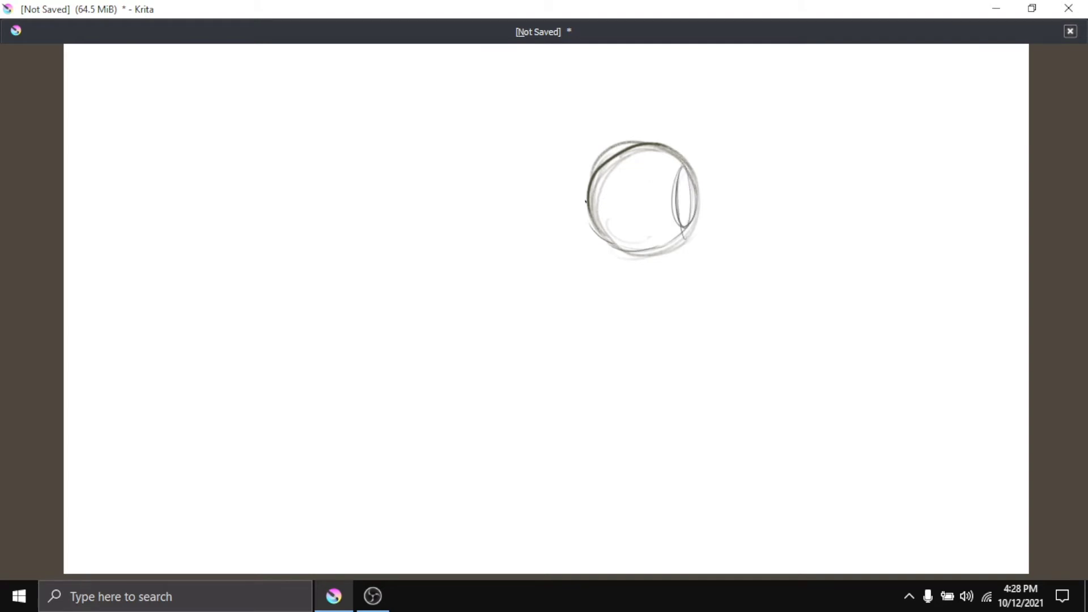
{"action": "left_click_drag", "start_coordinate": [579, 205], "coordinate": [695, 195]}
{"action": "mouse_move", "coordinate": [694, 195]}
{"action": "left_mouse_down"}
{"action": "mouse_move", "coordinate": [586, 196]}
{"action": "mouse_move", "coordinate": [600, 265]}
{"action": "left_mouse_up"}
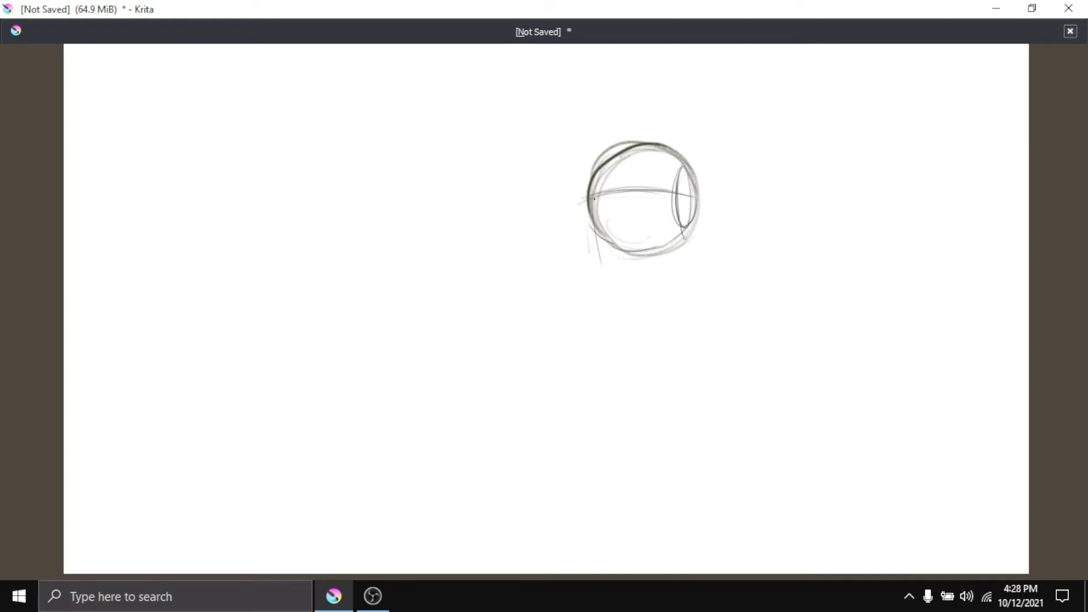
{"action": "left_click_drag", "start_coordinate": [595, 180], "coordinate": [607, 274]}
{"action": "left_click_drag", "start_coordinate": [591, 200], "coordinate": [604, 284]}
{"action": "mouse_move", "coordinate": [674, 190]}
{"action": "left_mouse_down"}
{"action": "mouse_move", "coordinate": [656, 262]}
{"action": "mouse_move", "coordinate": [691, 267]}
{"action": "left_mouse_up"}
- Darken the jaw and face edges and add hair strands down the right side
{"action": "left_click_drag", "start_coordinate": [609, 286], "coordinate": [683, 268]}
{"action": "left_click_drag", "start_coordinate": [588, 207], "coordinate": [598, 286]}
{"action": "mouse_move", "coordinate": [592, 191]}
{"action": "left_mouse_down"}
{"action": "mouse_move", "coordinate": [617, 159]}
{"action": "mouse_move", "coordinate": [699, 206]}
{"action": "left_mouse_up"}
{"action": "left_click_drag", "start_coordinate": [583, 182], "coordinate": [606, 149]}
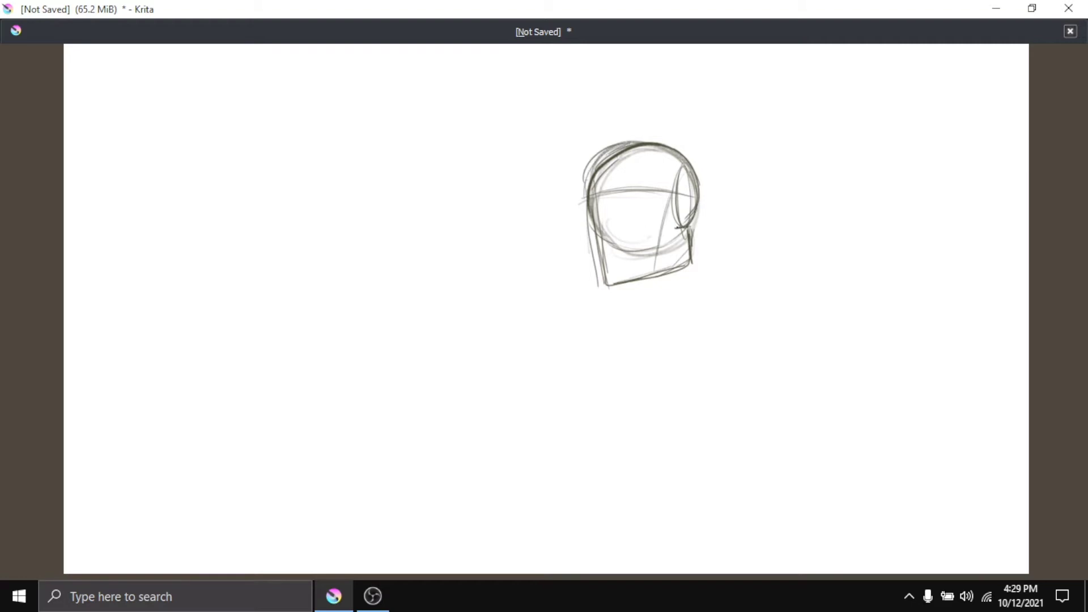
{"action": "mouse_move", "coordinate": [590, 191]}
{"action": "left_mouse_down"}
{"action": "mouse_move", "coordinate": [602, 286]}
{"action": "mouse_move", "coordinate": [694, 269]}
{"action": "left_mouse_up"}
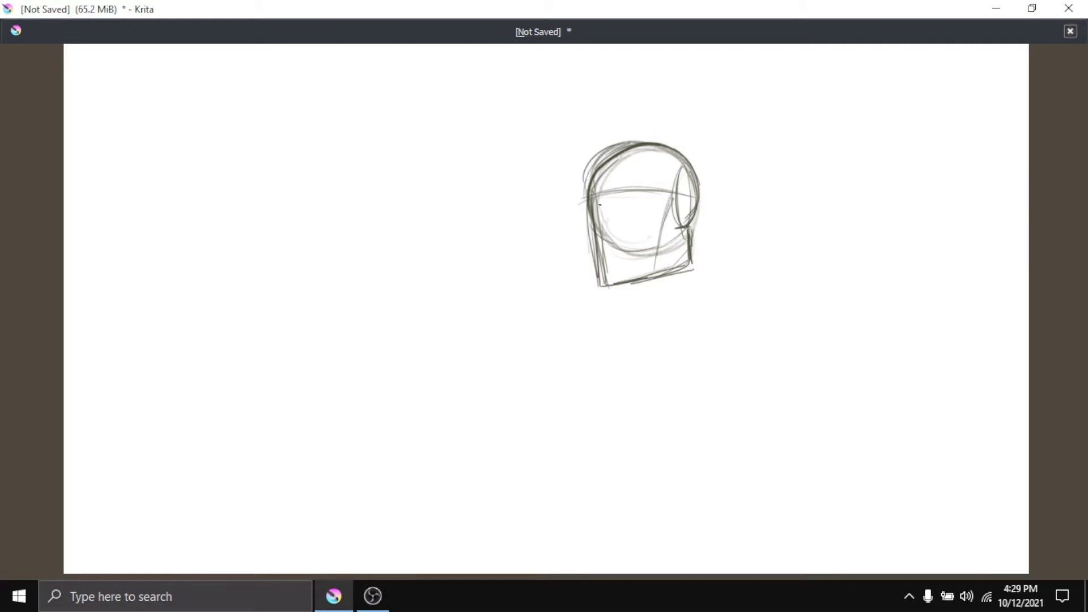
{"action": "left_click_drag", "start_coordinate": [614, 170], "coordinate": [618, 277]}
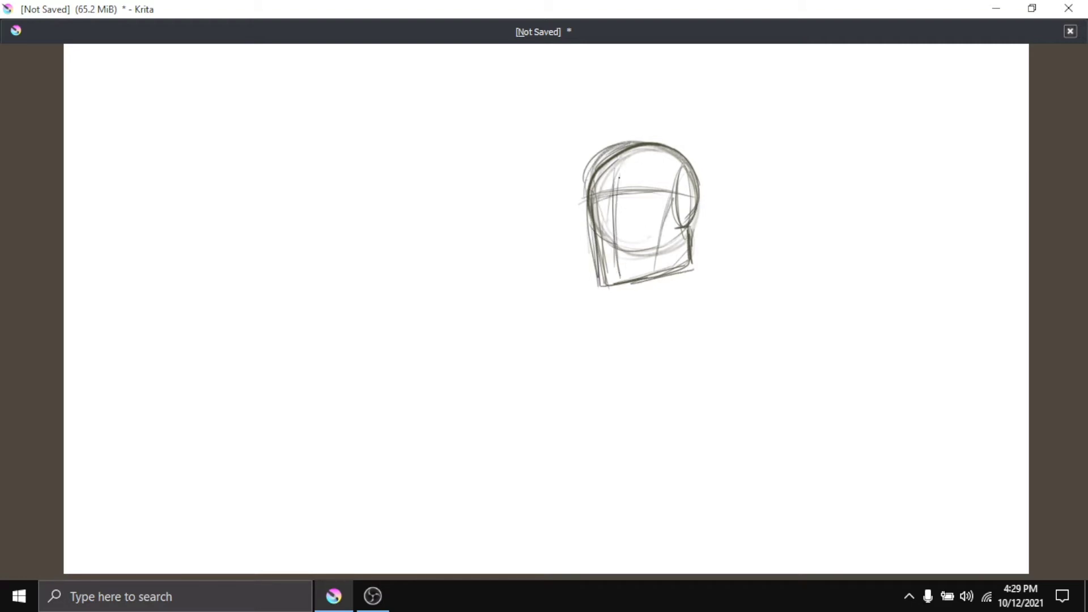
{"action": "left_click_drag", "start_coordinate": [698, 213], "coordinate": [712, 287]}
- Sketch the neck and shoulder curve below the head, then pick a different brush preset
{"action": "left_click_drag", "start_coordinate": [645, 308], "coordinate": [720, 286]}
{"action": "left_click_drag", "start_coordinate": [647, 270], "coordinate": [651, 311]}
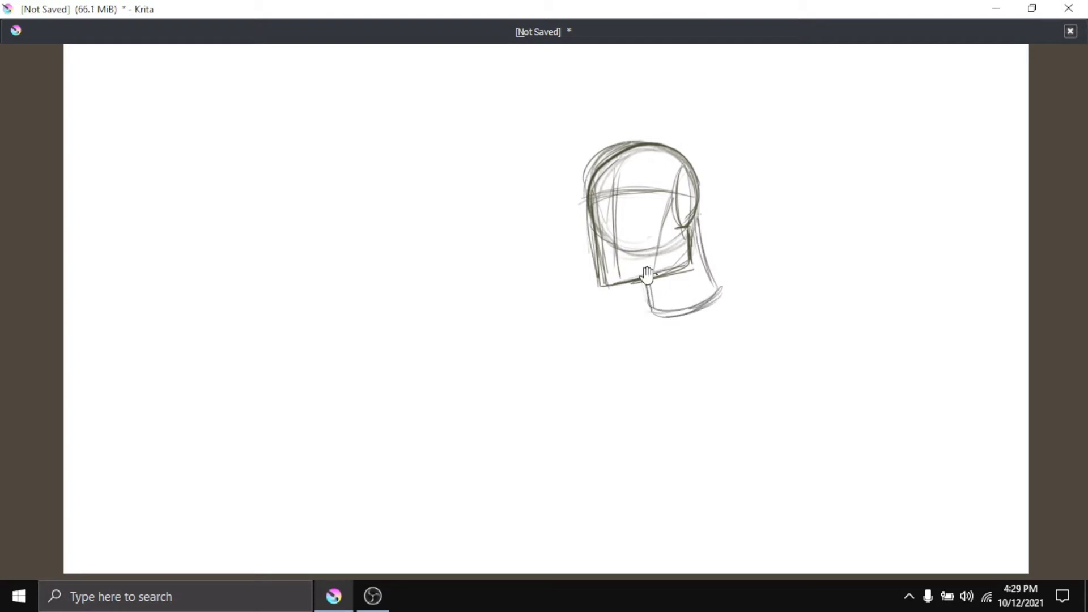
{"action": "mouse_move", "coordinate": [392, 240]}
{"action": "left_mouse_down"}
{"action": "mouse_move", "coordinate": [422, 233]}
{"action": "mouse_move", "coordinate": [413, 340]}
{"action": "left_mouse_up"}
{"action": "right_click", "coordinate": [413, 235]}
{"action": "left_click", "coordinate": [382, 281]}
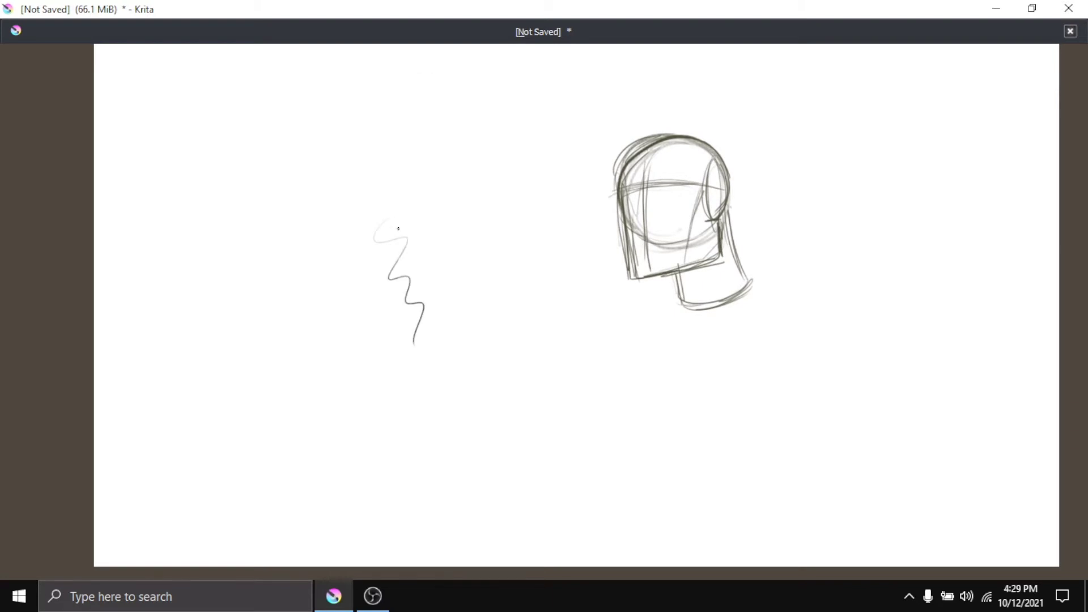
- Draw circles for a second head on the left, with an inner ear circle
{"action": "key", "text": "ctrl+z"}
{"action": "right_click", "coordinate": [389, 212]}
{"action": "left_click_drag", "start_coordinate": [339, 200], "coordinate": [364, 257]}
{"action": "key", "text": "ctrl+z"}
{"action": "mouse_move", "coordinate": [345, 160]}
{"action": "left_mouse_down"}
{"action": "mouse_move", "coordinate": [396, 170]}
{"action": "mouse_move", "coordinate": [396, 233]}
{"action": "mouse_move", "coordinate": [418, 195]}
{"action": "mouse_move", "coordinate": [286, 196]}
{"action": "mouse_move", "coordinate": [306, 241]}
{"action": "left_mouse_up"}
{"action": "mouse_move", "coordinate": [366, 136]}
{"action": "left_mouse_down"}
{"action": "mouse_move", "coordinate": [409, 175]}
{"action": "mouse_move", "coordinate": [423, 245]}
{"action": "left_mouse_up"}
- Sketch the left head's jaw and sides, then retrace and reinforce its outlines
{"action": "left_click_drag", "start_coordinate": [413, 163], "coordinate": [436, 259]}
{"action": "mouse_move", "coordinate": [321, 240]}
{"action": "left_mouse_down"}
{"action": "mouse_move", "coordinate": [362, 272]}
{"action": "mouse_move", "coordinate": [434, 271]}
{"action": "left_mouse_up"}
{"action": "left_click_drag", "start_coordinate": [422, 191], "coordinate": [431, 266]}
{"action": "left_click_drag", "start_coordinate": [344, 170], "coordinate": [397, 260]}
{"action": "left_click_drag", "start_coordinate": [328, 126], "coordinate": [418, 178]}
{"action": "mouse_move", "coordinate": [390, 129]}
{"action": "left_mouse_down"}
{"action": "mouse_move", "coordinate": [283, 176]}
{"action": "mouse_move", "coordinate": [328, 250]}
{"action": "left_mouse_up"}
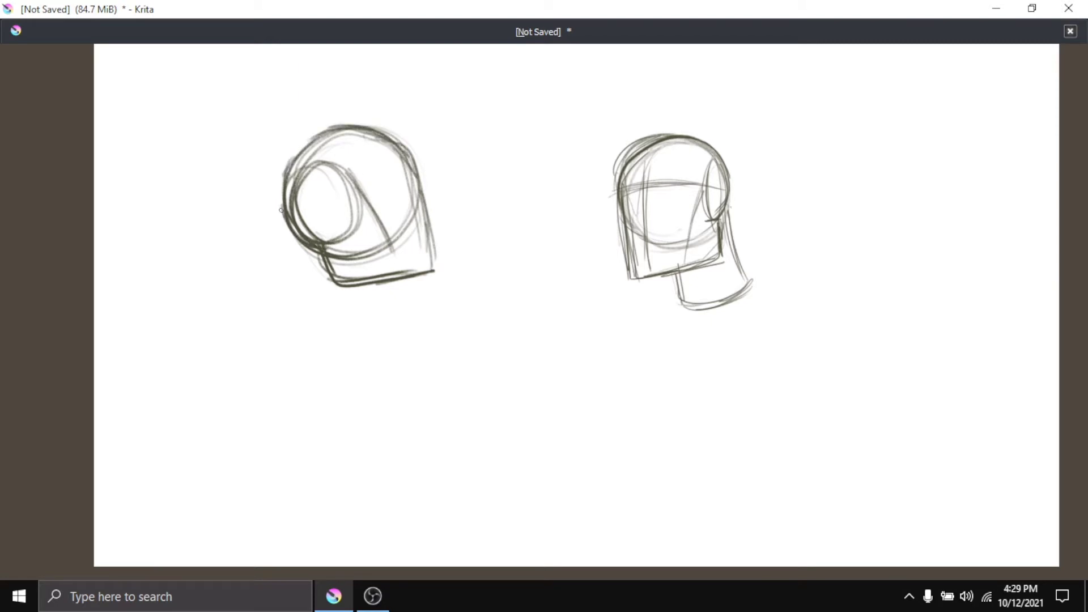
{"action": "left_click_drag", "start_coordinate": [278, 204], "coordinate": [294, 230]}
{"action": "mouse_move", "coordinate": [323, 258]}
{"action": "left_mouse_down"}
{"action": "mouse_move", "coordinate": [332, 290]}
{"action": "mouse_move", "coordinate": [430, 273]}
{"action": "left_mouse_up"}
{"action": "left_click_drag", "start_coordinate": [422, 164], "coordinate": [430, 270]}
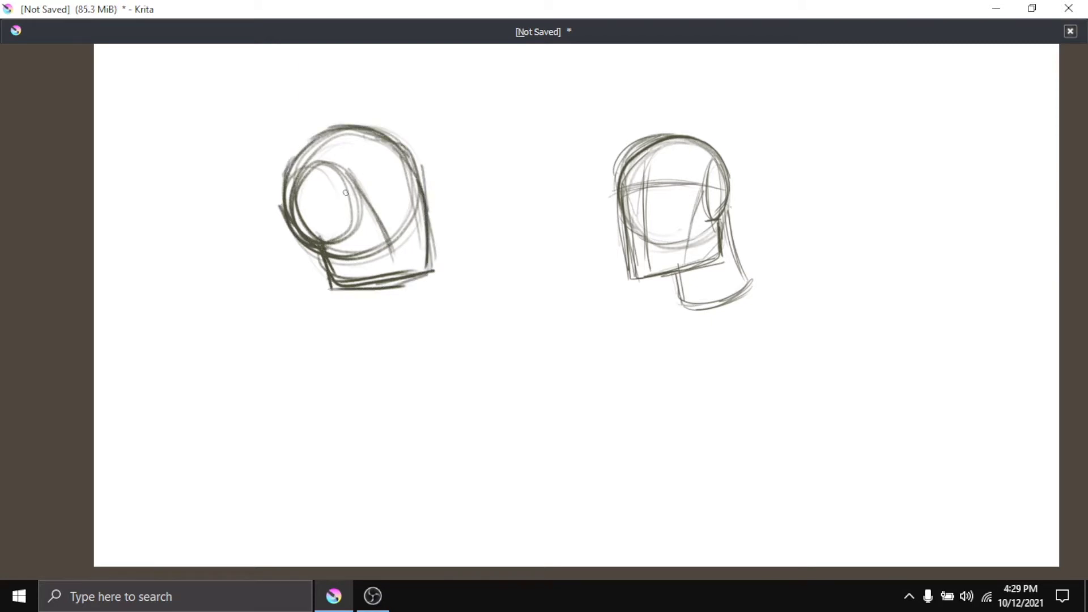
- Add guide strokes across the left head and its ear circle, erasing stray lines
{"action": "left_click_drag", "start_coordinate": [375, 217], "coordinate": [394, 262]}
{"action": "mouse_move", "coordinate": [296, 219]}
{"action": "left_mouse_down"}
{"action": "mouse_move", "coordinate": [343, 187]}
{"action": "mouse_move", "coordinate": [331, 239]}
{"action": "left_mouse_up"}
{"action": "mouse_move", "coordinate": [312, 179]}
{"action": "left_mouse_down"}
{"action": "mouse_move", "coordinate": [325, 241]}
{"action": "mouse_move", "coordinate": [416, 179]}
{"action": "left_mouse_up"}
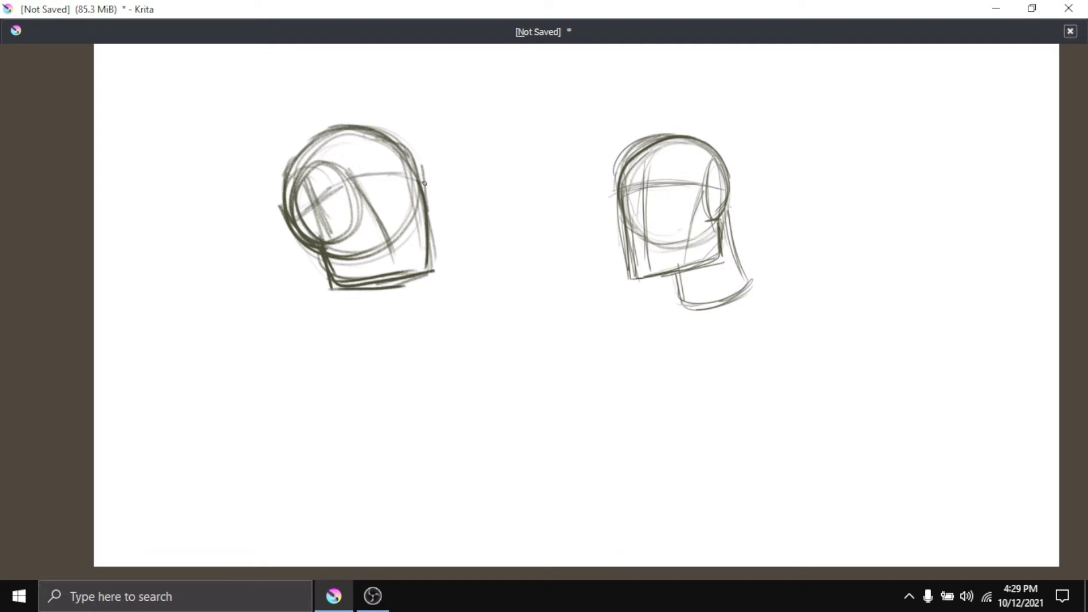
{"action": "mouse_move", "coordinate": [342, 189]}
{"action": "left_mouse_down"}
{"action": "mouse_move", "coordinate": [417, 176]}
{"action": "mouse_move", "coordinate": [331, 241]}
{"action": "mouse_move", "coordinate": [418, 181]}
{"action": "mouse_move", "coordinate": [394, 238]}
{"action": "left_mouse_up"}
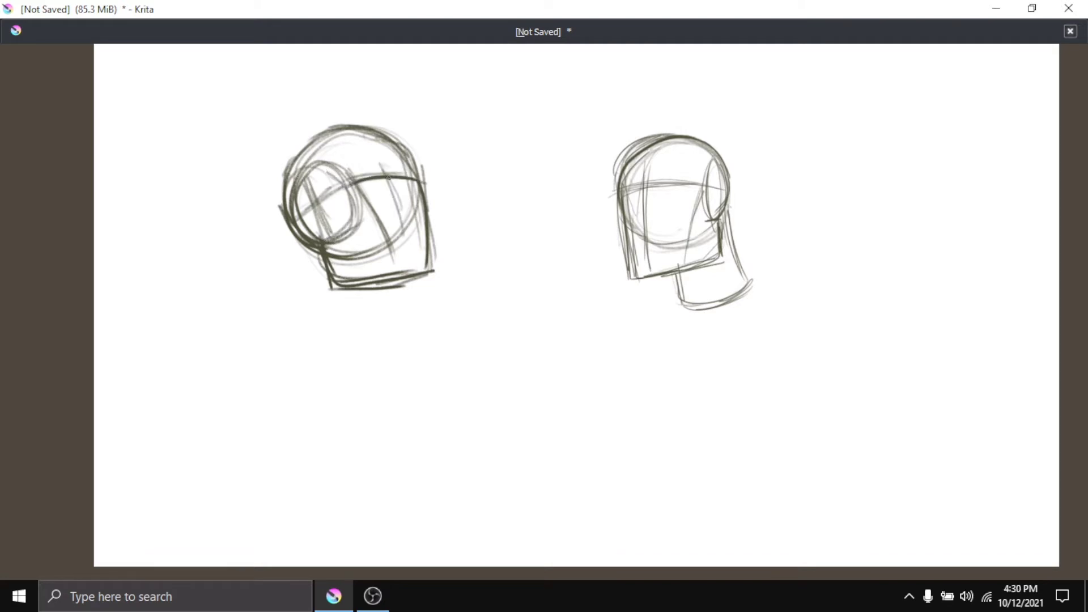
{"action": "left_click_drag", "start_coordinate": [389, 175], "coordinate": [406, 249]}
{"action": "left_click_drag", "start_coordinate": [342, 255], "coordinate": [371, 256]}
{"action": "mouse_move", "coordinate": [418, 187]}
{"action": "left_mouse_down"}
{"action": "mouse_move", "coordinate": [419, 238]}
{"action": "mouse_move", "coordinate": [384, 236]}
{"action": "mouse_move", "coordinate": [407, 261]}
{"action": "left_mouse_up"}
- Hatch shadows in the lower corners of both heads
{"action": "mouse_move", "coordinate": [357, 231]}
{"action": "left_mouse_down"}
{"action": "mouse_move", "coordinate": [330, 267]}
{"action": "mouse_move", "coordinate": [340, 292]}
{"action": "left_mouse_up"}
{"action": "left_click_drag", "start_coordinate": [694, 241], "coordinate": [683, 267]}
{"action": "mouse_move", "coordinate": [706, 218]}
{"action": "left_mouse_down"}
{"action": "mouse_move", "coordinate": [688, 266]}
{"action": "mouse_move", "coordinate": [698, 253]}
{"action": "left_mouse_up"}
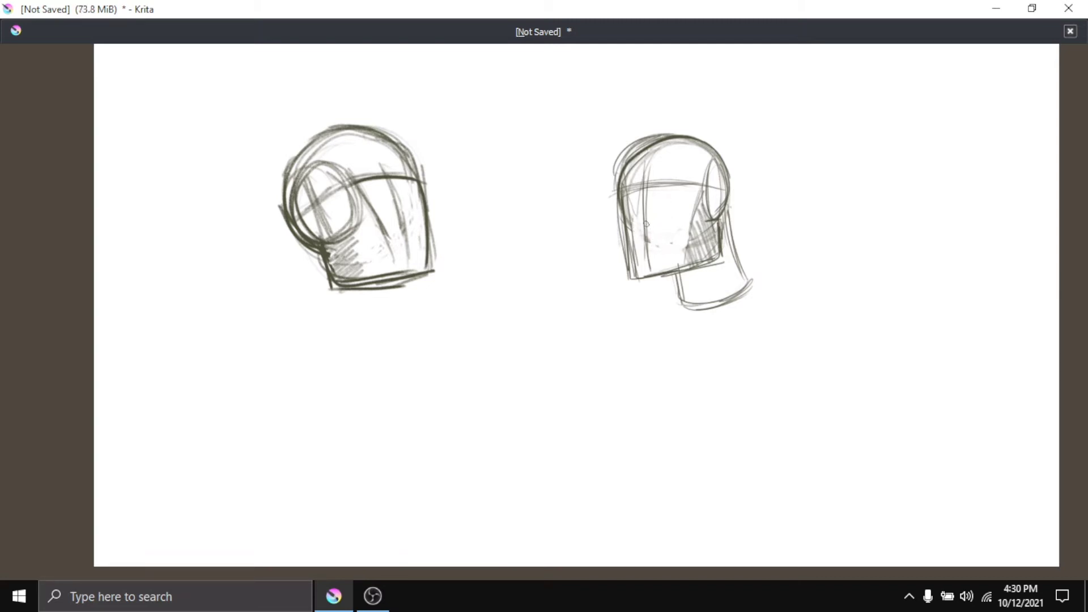
- Add guide lines across the right head and darken its jaw, hair and outlines
{"action": "mouse_move", "coordinate": [647, 272]}
{"action": "left_mouse_down"}
{"action": "mouse_move", "coordinate": [644, 183]}
{"action": "mouse_move", "coordinate": [708, 187]}
{"action": "left_mouse_up"}
{"action": "mouse_move", "coordinate": [614, 226]}
{"action": "left_mouse_down"}
{"action": "mouse_move", "coordinate": [705, 220]}
{"action": "mouse_move", "coordinate": [679, 272]}
{"action": "mouse_move", "coordinate": [722, 260]}
{"action": "mouse_move", "coordinate": [754, 287]}
{"action": "mouse_move", "coordinate": [680, 305]}
{"action": "left_mouse_up"}
{"action": "left_click_drag", "start_coordinate": [678, 267], "coordinate": [681, 305]}
{"action": "left_click_drag", "start_coordinate": [729, 201], "coordinate": [736, 235]}
{"action": "left_click_drag", "start_coordinate": [643, 135], "coordinate": [620, 191]}
{"action": "left_click_drag", "start_coordinate": [619, 192], "coordinate": [621, 249]}
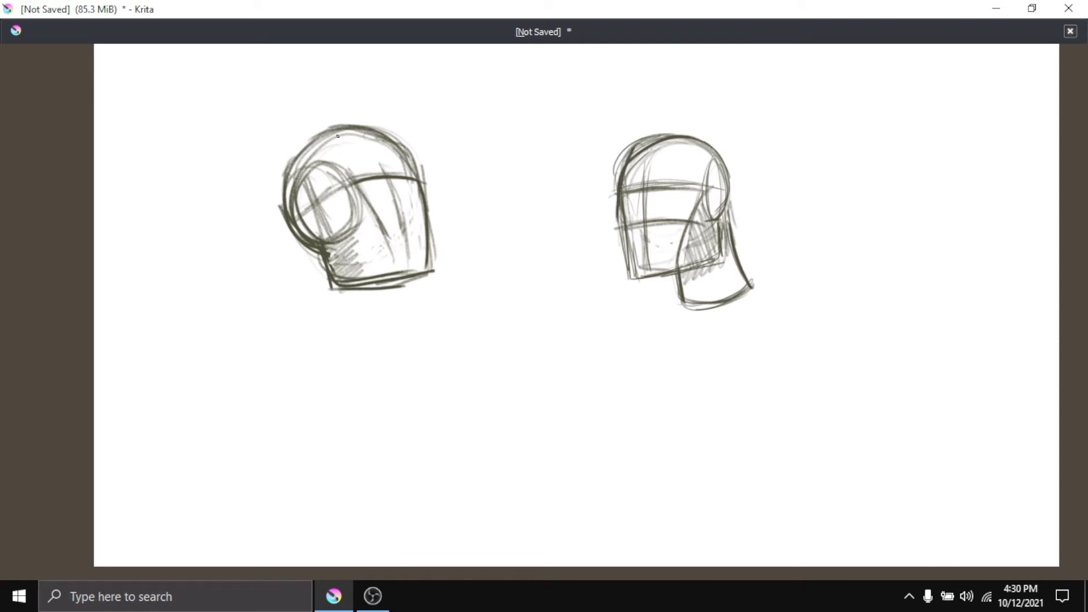
{"action": "left_click_drag", "start_coordinate": [338, 136], "coordinate": [286, 204]}
- Draw a cylindrical neck beneath the left head's jaw
{"action": "left_click_drag", "start_coordinate": [311, 250], "coordinate": [296, 340]}
{"action": "left_click_drag", "start_coordinate": [376, 290], "coordinate": [377, 335]}
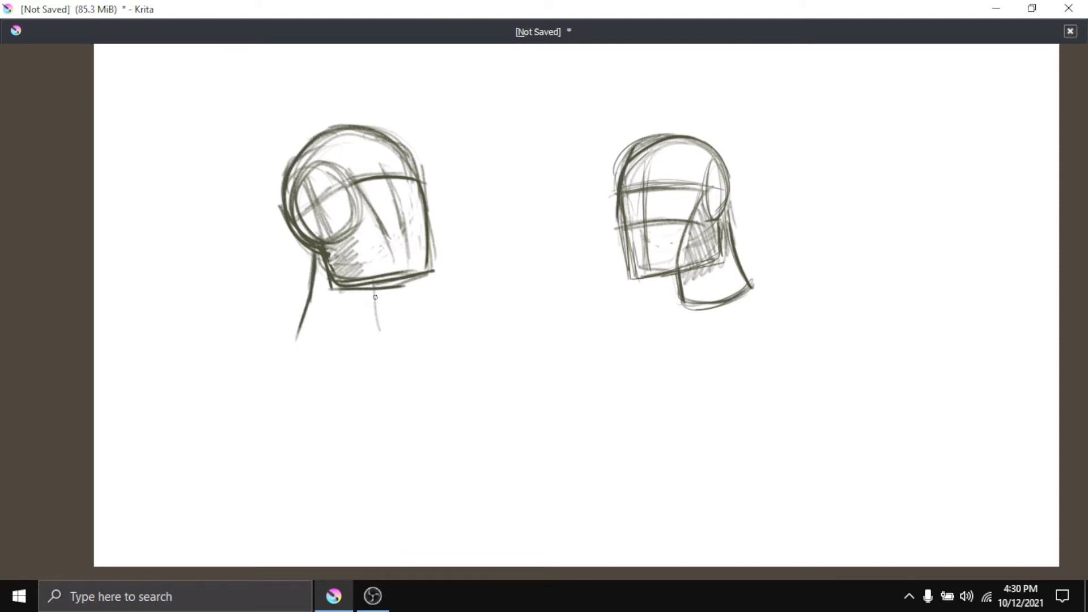
{"action": "key", "text": "ctrl+z"}
{"action": "left_click_drag", "start_coordinate": [383, 290], "coordinate": [381, 358]}
{"action": "left_click_drag", "start_coordinate": [297, 334], "coordinate": [379, 356]}
{"action": "mouse_move", "coordinate": [320, 256]}
{"action": "left_mouse_down"}
{"action": "mouse_move", "coordinate": [306, 317]}
{"action": "mouse_move", "coordinate": [386, 342]}
{"action": "left_mouse_up"}
- Reinforce both heads' edges, ear shapes and jaw lines, then leave canvas-only mode
{"action": "left_click_drag", "start_coordinate": [618, 205], "coordinate": [641, 275]}
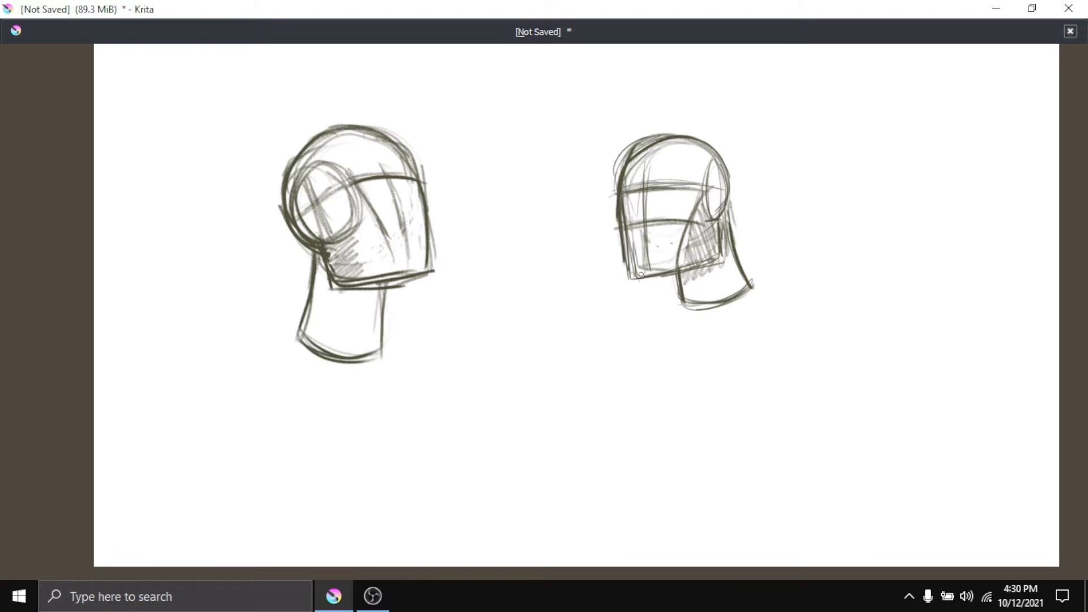
{"action": "left_click_drag", "start_coordinate": [310, 170], "coordinate": [301, 222]}
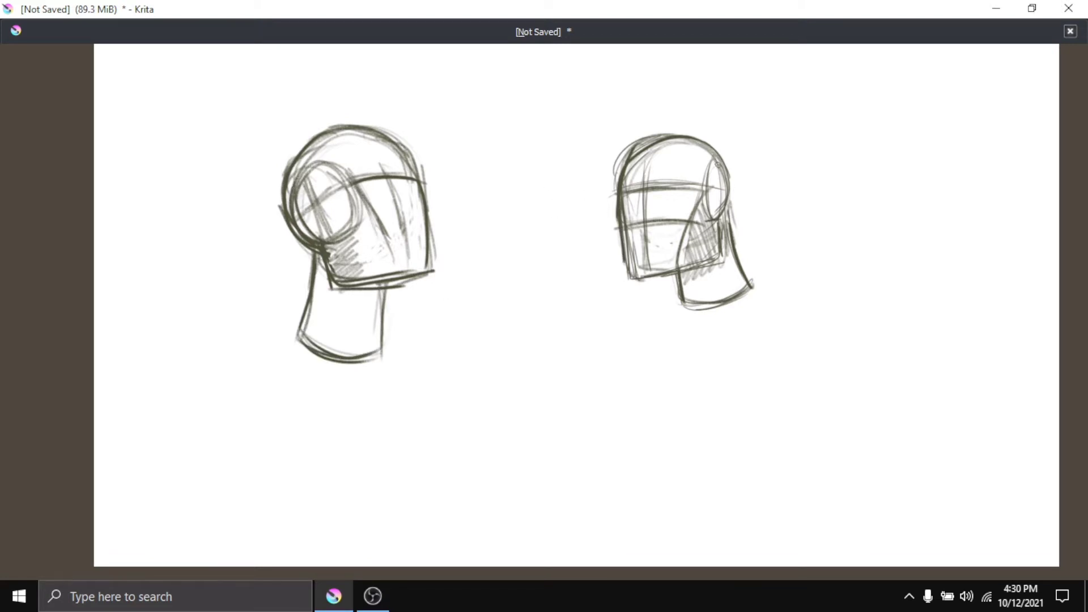
{"action": "mouse_move", "coordinate": [717, 165]}
{"action": "left_mouse_down"}
{"action": "mouse_move", "coordinate": [715, 210]}
{"action": "mouse_move", "coordinate": [728, 160]}
{"action": "left_mouse_up"}
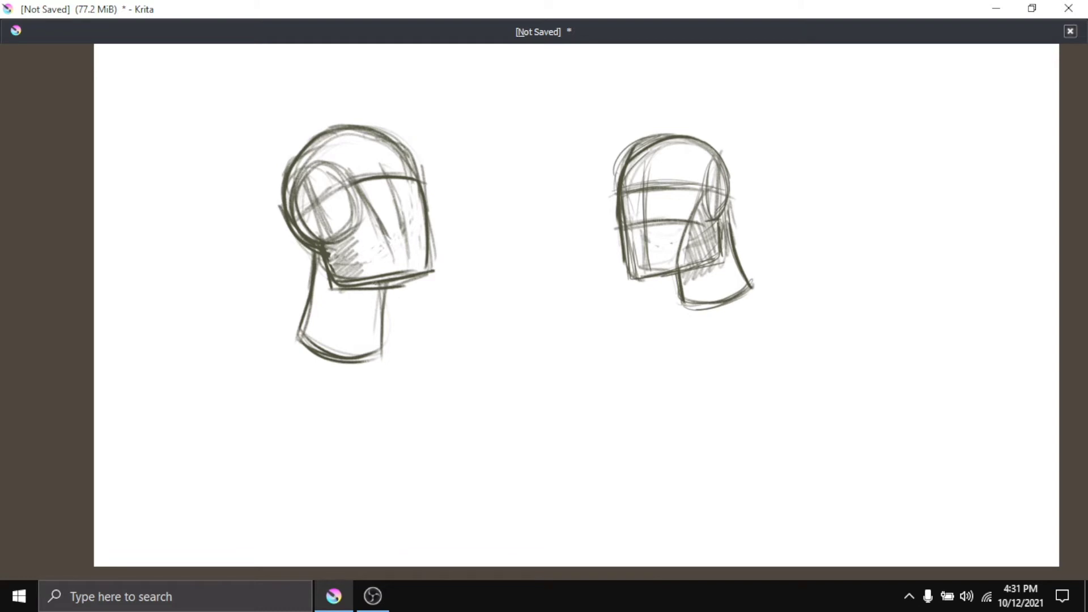
{"action": "left_click_drag", "start_coordinate": [632, 279], "coordinate": [672, 276]}
{"action": "left_click_drag", "start_coordinate": [316, 169], "coordinate": [328, 242]}
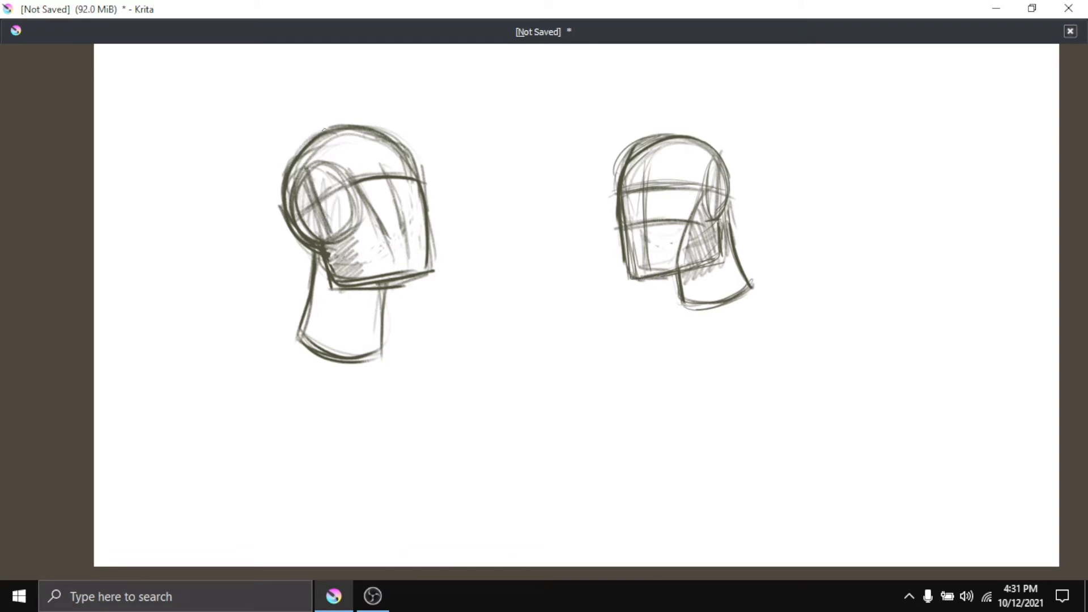
{"action": "key", "text": "Tab"}
- Add a new ink layer, lower the sketch layer's opacity and select Paint Layer 2
{"action": "left_click", "coordinate": [892, 346]}
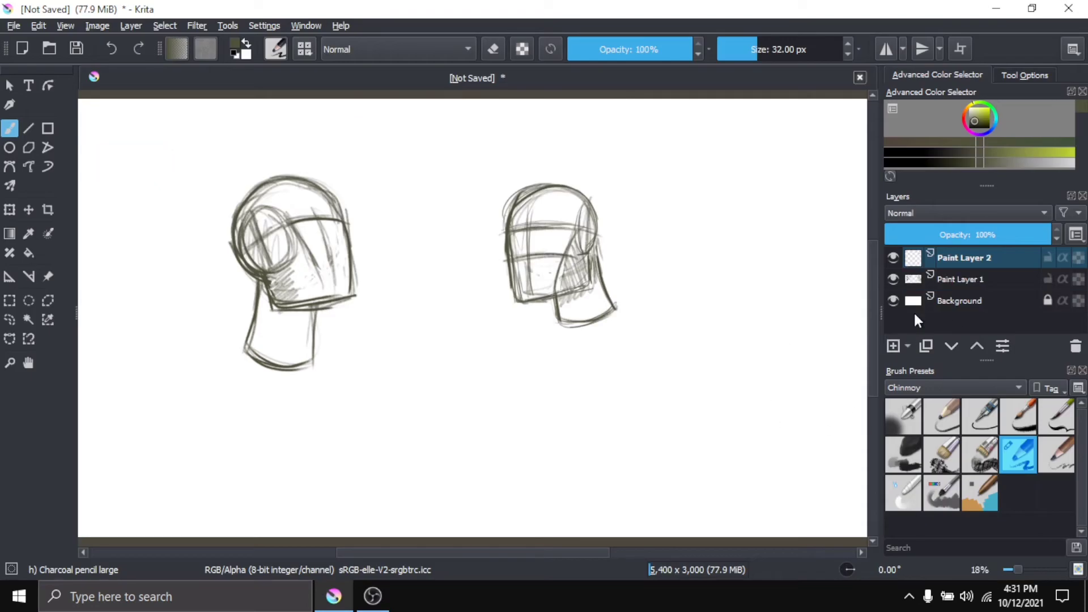
{"action": "left_click", "coordinate": [963, 278]}
{"action": "mouse_move", "coordinate": [966, 234]}
{"action": "left_mouse_down"}
{"action": "mouse_move", "coordinate": [991, 240]}
{"action": "mouse_move", "coordinate": [957, 260]}
{"action": "left_mouse_up"}
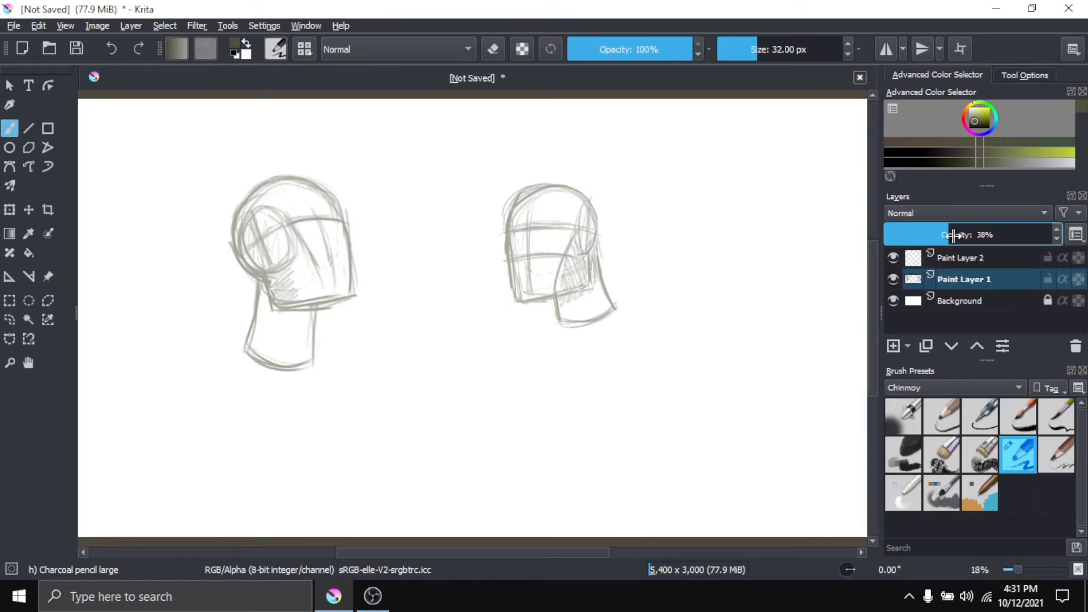
{"action": "left_click", "coordinate": [957, 259]}
- Go canvas-only, adjust zoom and choose an ink brush from the quick palette
{"action": "key", "text": "Tab"}
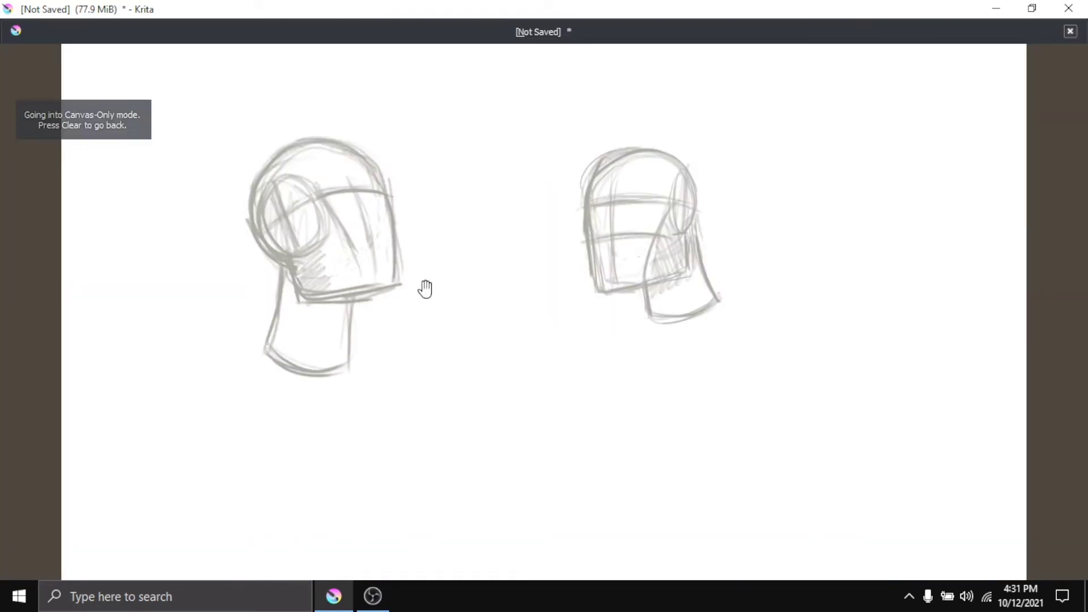
{"action": "scroll", "coordinate": [475, 280], "scroll_direction": "up", "scroll_amount": 5}
{"action": "scroll", "coordinate": [507, 299], "scroll_direction": "down", "scroll_amount": 2}
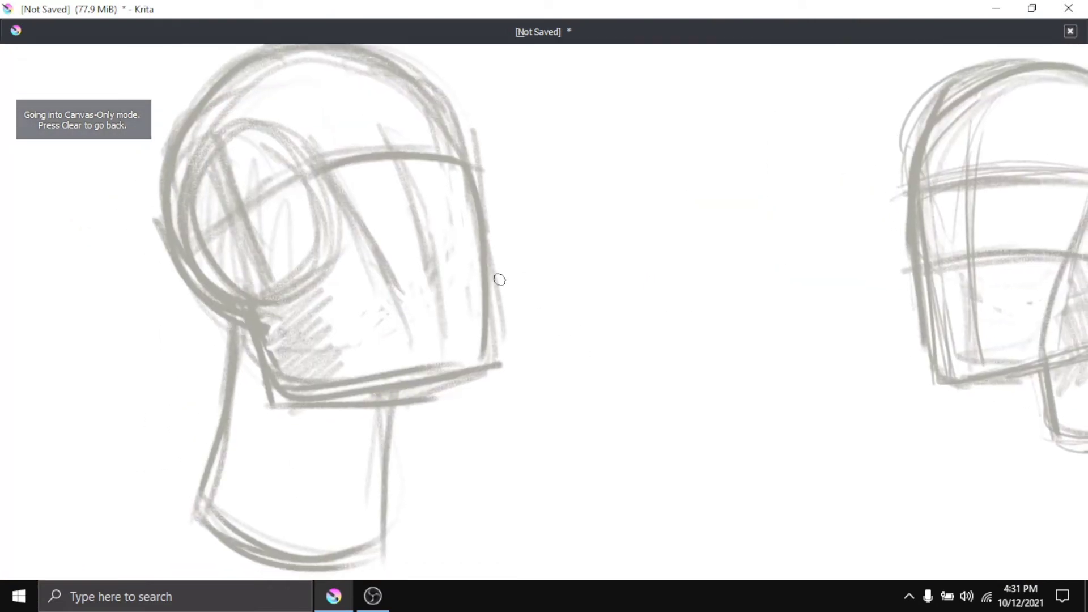
{"action": "scroll", "coordinate": [505, 296], "scroll_direction": "down", "scroll_amount": 2}
{"action": "right_click", "coordinate": [506, 260]}
{"action": "right_click", "coordinate": [599, 273]}
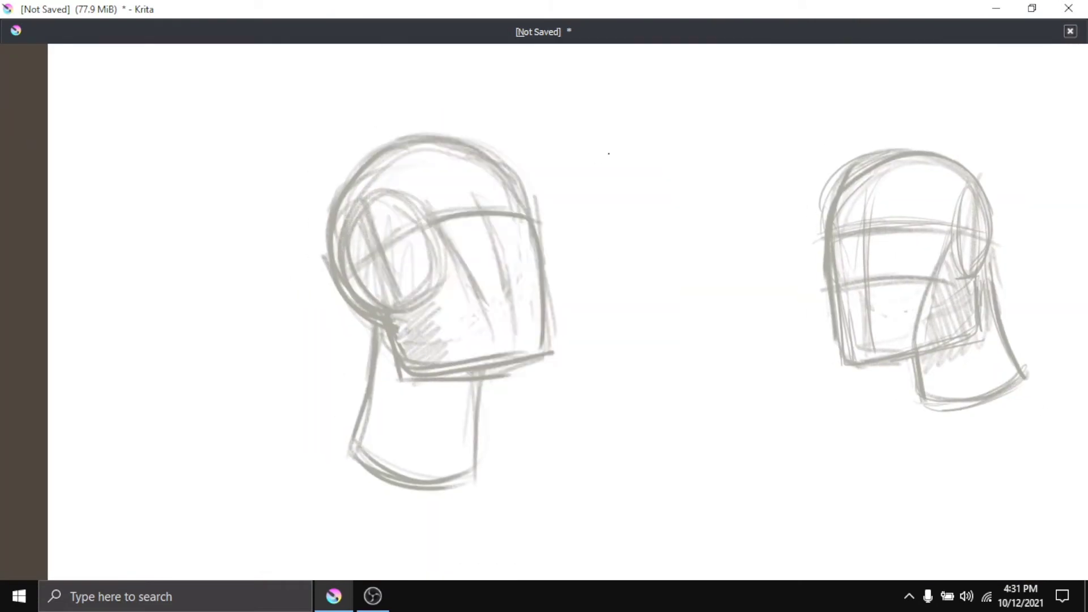
{"action": "right_click", "coordinate": [646, 202]}
{"action": "right_click", "coordinate": [660, 177]}
{"action": "right_click", "coordinate": [610, 225]}
- Try black ink strokes beside the left head and undo them
{"action": "left_click_drag", "start_coordinate": [291, 214], "coordinate": [389, 391]}
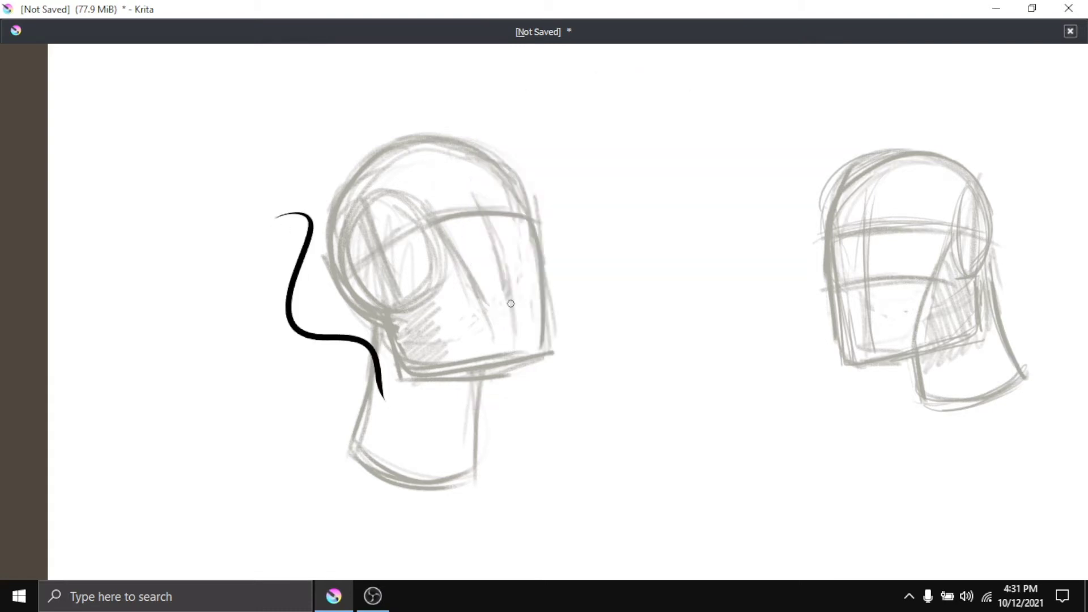
{"action": "key", "text": "ctrl+z"}
{"action": "left_click_drag", "start_coordinate": [530, 169], "coordinate": [504, 262]}
{"action": "key", "text": "ctrl+z"}
{"action": "right_click", "coordinate": [479, 250]}
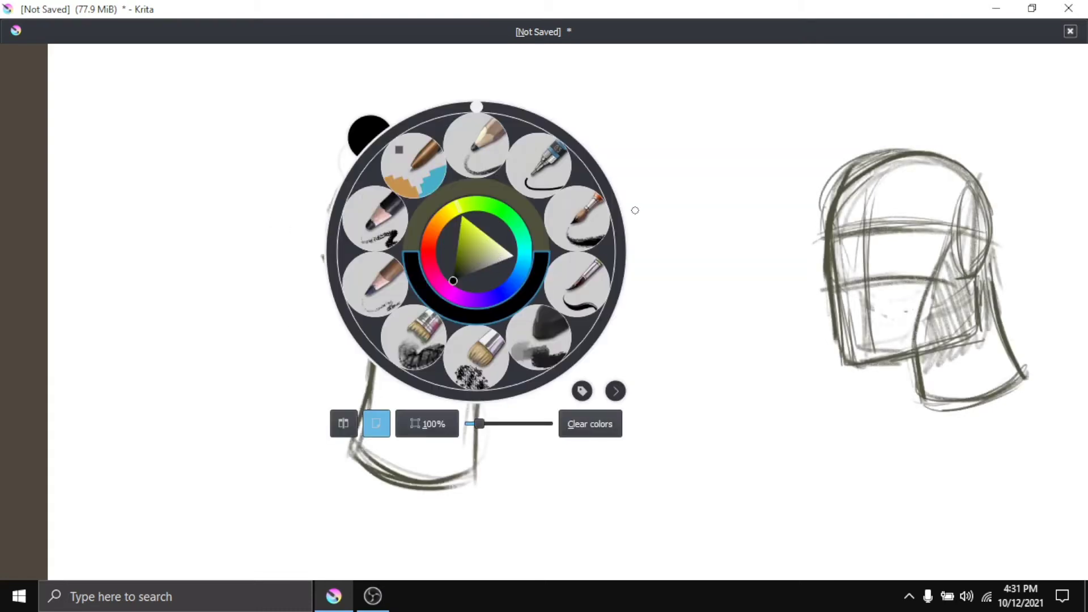
{"action": "right_click", "coordinate": [605, 100]}
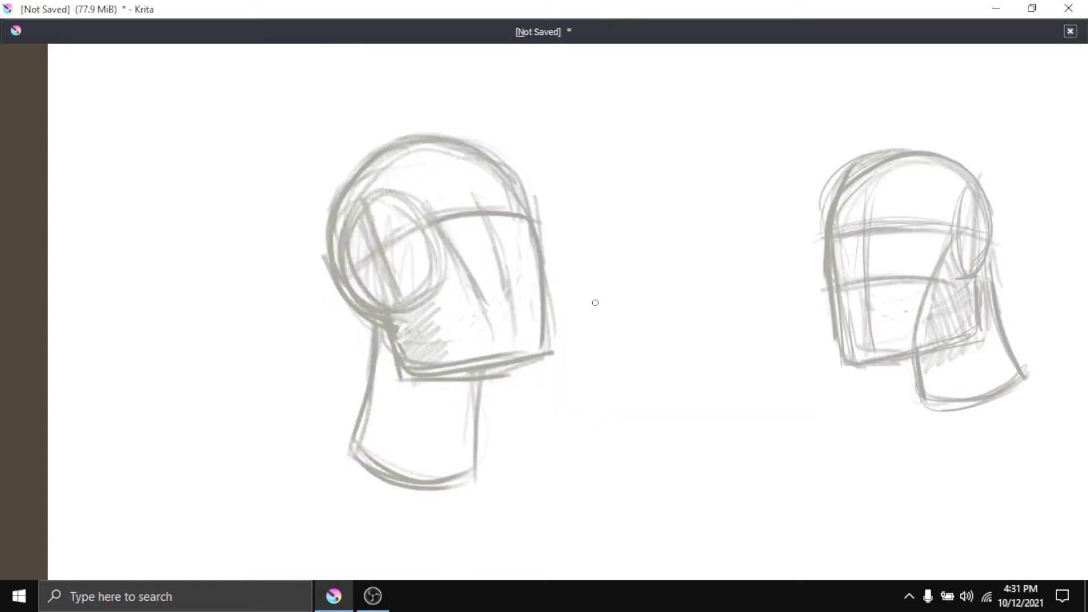
- Adjust the brush hue on the colour ring and test a curve, then zoom in
{"action": "right_click", "coordinate": [572, 222]}
{"action": "mouse_move", "coordinate": [549, 242]}
{"action": "left_mouse_down"}
{"action": "mouse_move", "coordinate": [578, 228]}
{"action": "mouse_move", "coordinate": [622, 256]}
{"action": "mouse_move", "coordinate": [634, 387]}
{"action": "left_mouse_up"}
{"action": "right_click", "coordinate": [620, 252]}
{"action": "key", "text": "ctrl+z"}
{"action": "left_click_drag", "start_coordinate": [592, 213], "coordinate": [595, 377]}
{"action": "key", "text": "ctrl+z"}
{"action": "scroll", "coordinate": [413, 294], "scroll_direction": "up", "scroll_amount": 1}
{"action": "scroll", "coordinate": [478, 294], "scroll_direction": "up", "scroll_amount": 2}
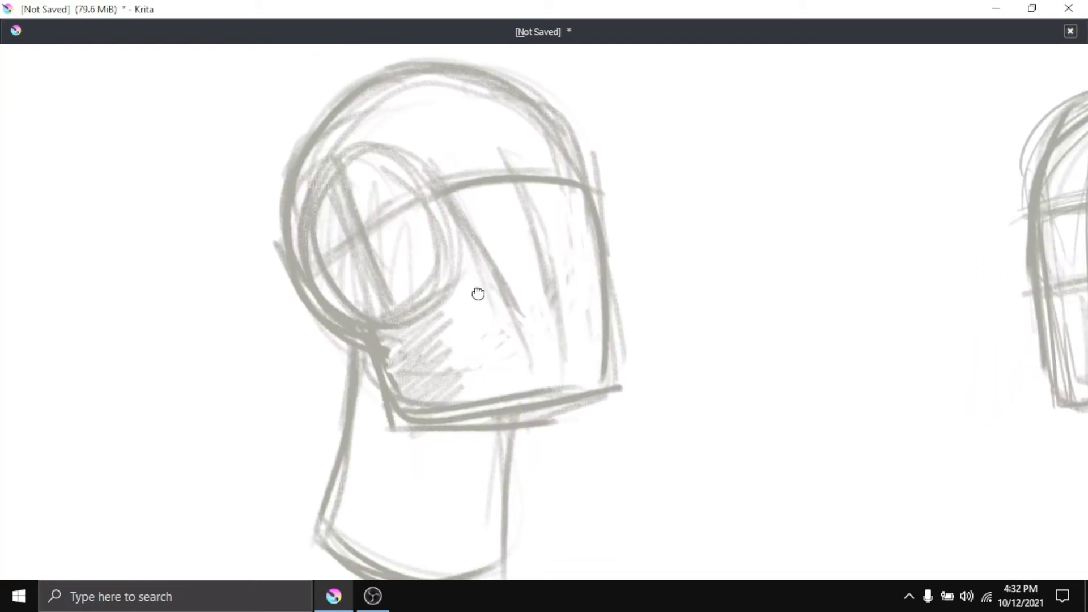
- Ink the head's right-side outline in black
{"action": "left_click_drag", "start_coordinate": [559, 127], "coordinate": [597, 364]}
{"action": "key", "text": "ctrl+z"}
{"action": "key", "text": "ctrl+z"}
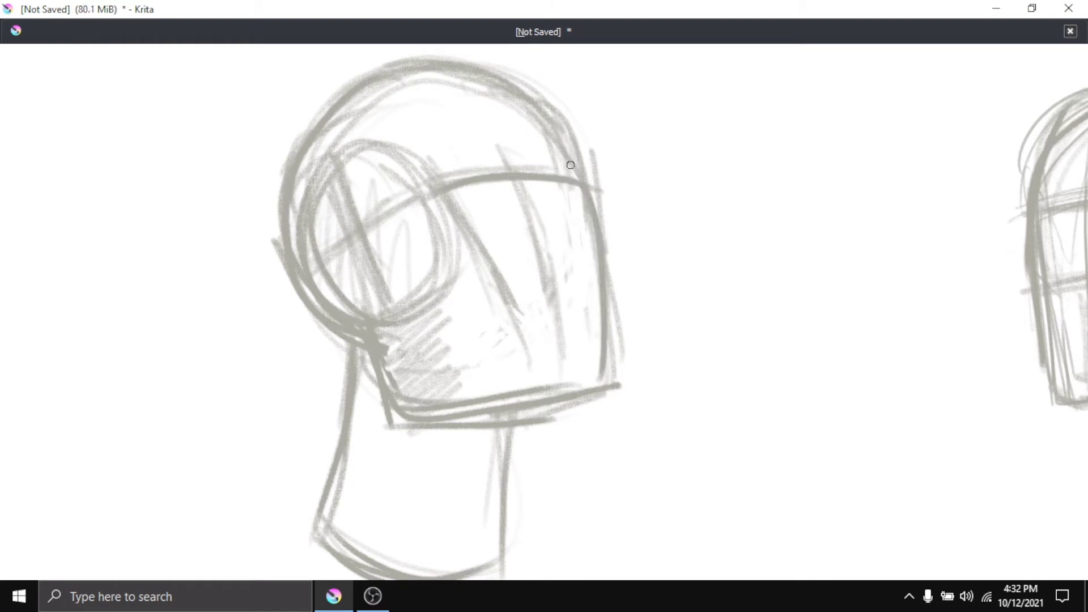
{"action": "mouse_move", "coordinate": [561, 120]}
{"action": "left_mouse_down"}
{"action": "mouse_move", "coordinate": [598, 260]}
{"action": "mouse_move", "coordinate": [591, 391]}
{"action": "left_mouse_up"}
- Ink the jaw and chin as one L-shaped black outline
{"action": "mouse_move", "coordinate": [366, 328]}
{"action": "left_mouse_down"}
{"action": "mouse_move", "coordinate": [486, 413]}
{"action": "mouse_move", "coordinate": [574, 416]}
{"action": "mouse_move", "coordinate": [391, 402]}
{"action": "mouse_move", "coordinate": [405, 407]}
{"action": "mouse_move", "coordinate": [598, 402]}
{"action": "left_mouse_up"}
{"action": "key", "text": "ctrl+z"}
{"action": "key", "text": "ctrl+z"}
{"action": "key", "text": "ctrl+z"}
{"action": "left_click_drag", "start_coordinate": [399, 409], "coordinate": [592, 397]}
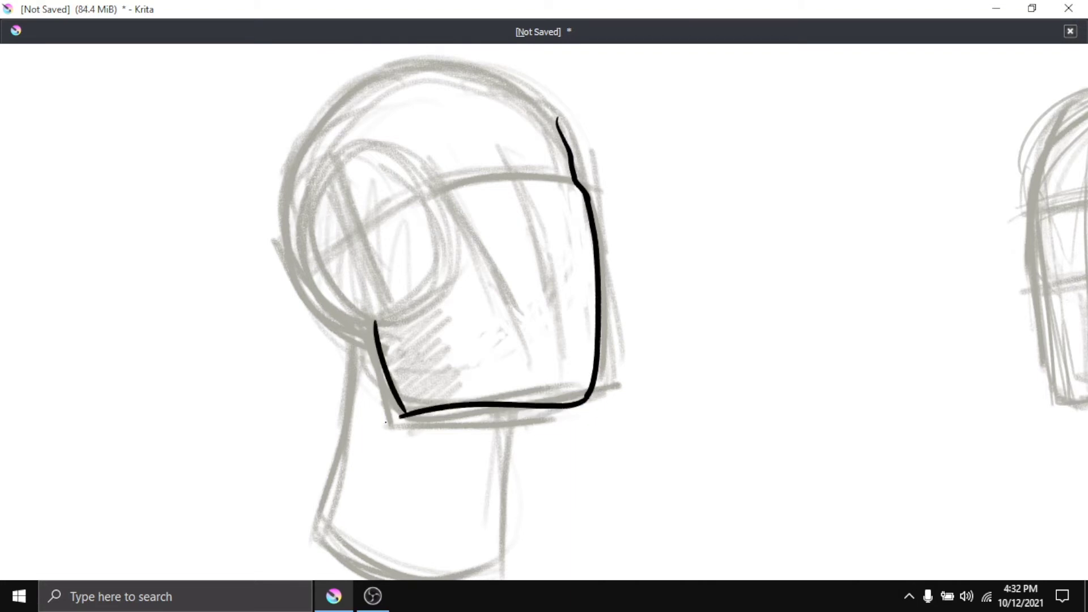
{"action": "key", "text": "ctrl+z"}
{"action": "key", "text": "ctrl+z"}
{"action": "mouse_move", "coordinate": [371, 322]}
{"action": "left_mouse_down"}
{"action": "mouse_move", "coordinate": [382, 399]}
{"action": "mouse_move", "coordinate": [622, 416]}
{"action": "left_mouse_up"}
{"action": "key", "text": "ctrl+z"}
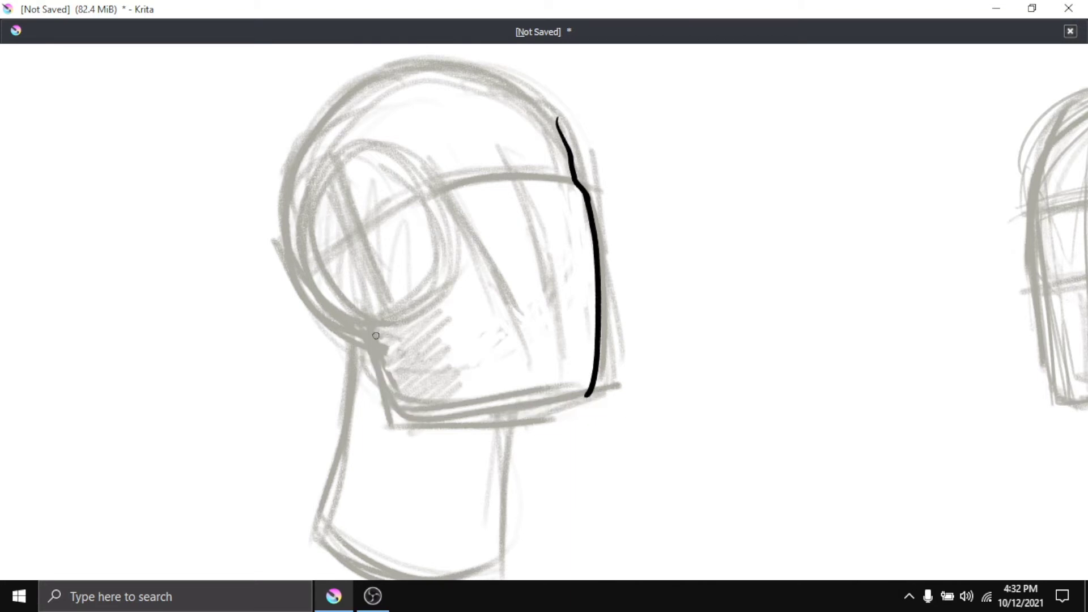
{"action": "mouse_move", "coordinate": [370, 318]}
{"action": "left_mouse_down"}
{"action": "mouse_move", "coordinate": [397, 406]}
{"action": "mouse_move", "coordinate": [586, 408]}
{"action": "mouse_move", "coordinate": [399, 410]}
{"action": "mouse_move", "coordinate": [398, 421]}
{"action": "mouse_move", "coordinate": [510, 395]}
{"action": "mouse_move", "coordinate": [595, 392]}
{"action": "left_mouse_up"}
{"action": "key", "text": "ctrl+z"}
{"action": "key", "text": "ctrl+z"}
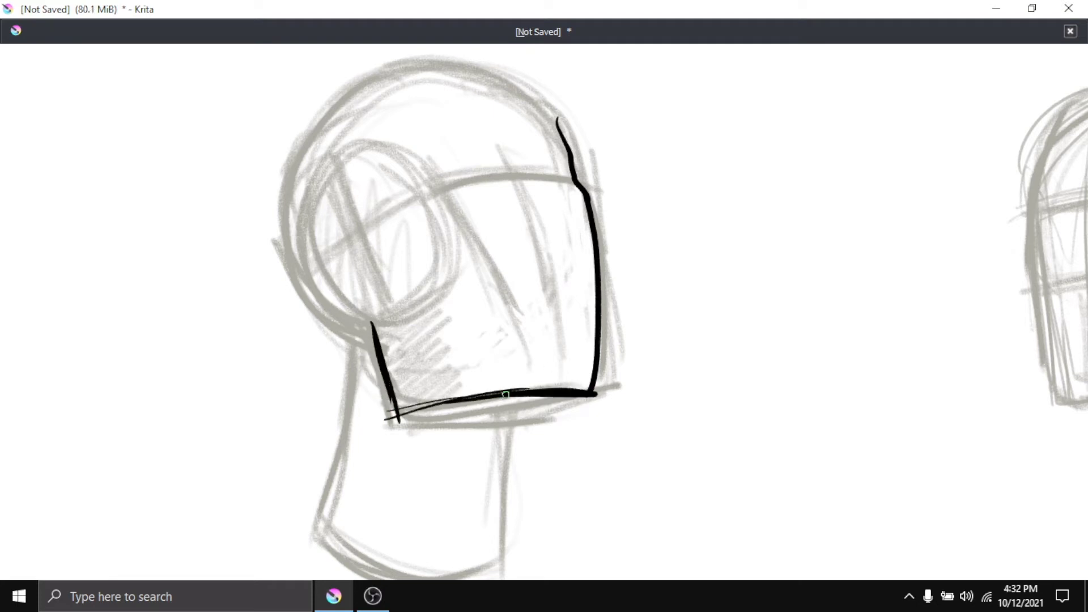
{"action": "key", "text": "ctrl+z"}
{"action": "key", "text": "ctrl+z"}
{"action": "mouse_move", "coordinate": [366, 322]}
{"action": "left_mouse_down"}
{"action": "mouse_move", "coordinate": [381, 400]}
{"action": "mouse_move", "coordinate": [637, 406]}
{"action": "mouse_move", "coordinate": [626, 416]}
{"action": "mouse_move", "coordinate": [511, 418]}
{"action": "mouse_move", "coordinate": [499, 547]}
{"action": "left_mouse_up"}
{"action": "scroll", "coordinate": [510, 433], "scroll_direction": "down", "scroll_amount": 1}
- Ink the front and left edges of the neck
{"action": "key", "text": "ctrl+z"}
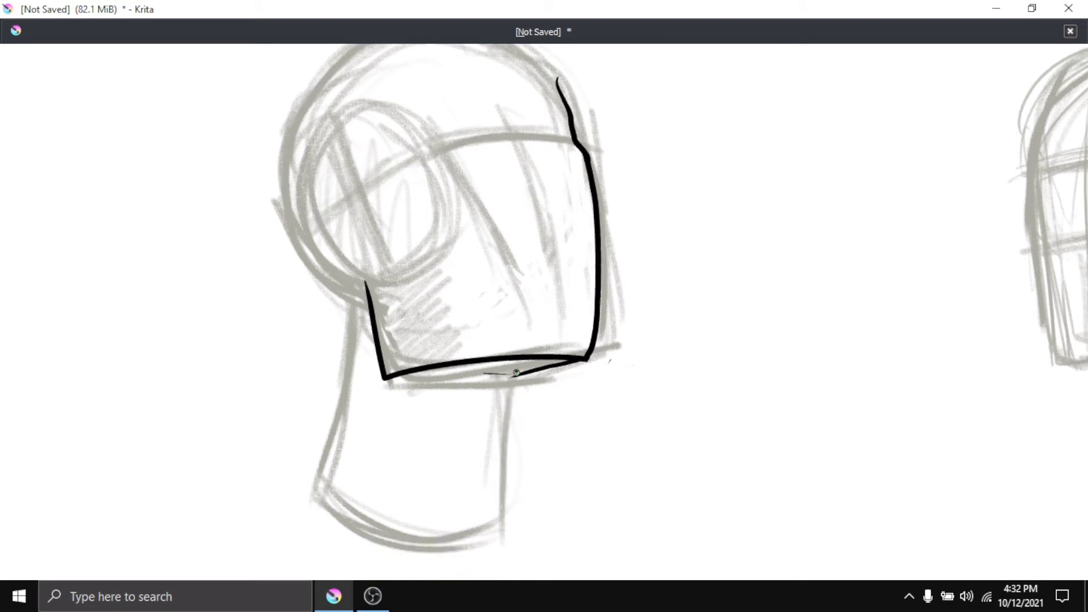
{"action": "left_click_drag", "start_coordinate": [515, 372], "coordinate": [500, 537]}
{"action": "left_click_drag", "start_coordinate": [356, 287], "coordinate": [283, 517]}
{"action": "key", "text": "ctrl+z"}
- Select the freehand brush, show Tool Options and set Brush Smoothing to Stabilizer
{"action": "key", "text": "Tab"}
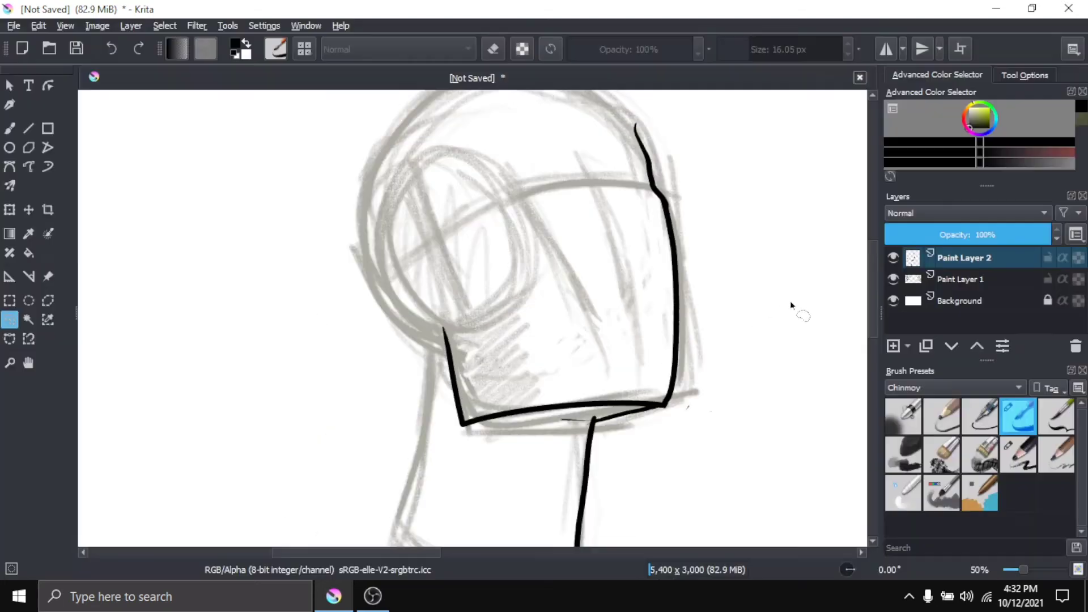
{"action": "key", "text": "b"}
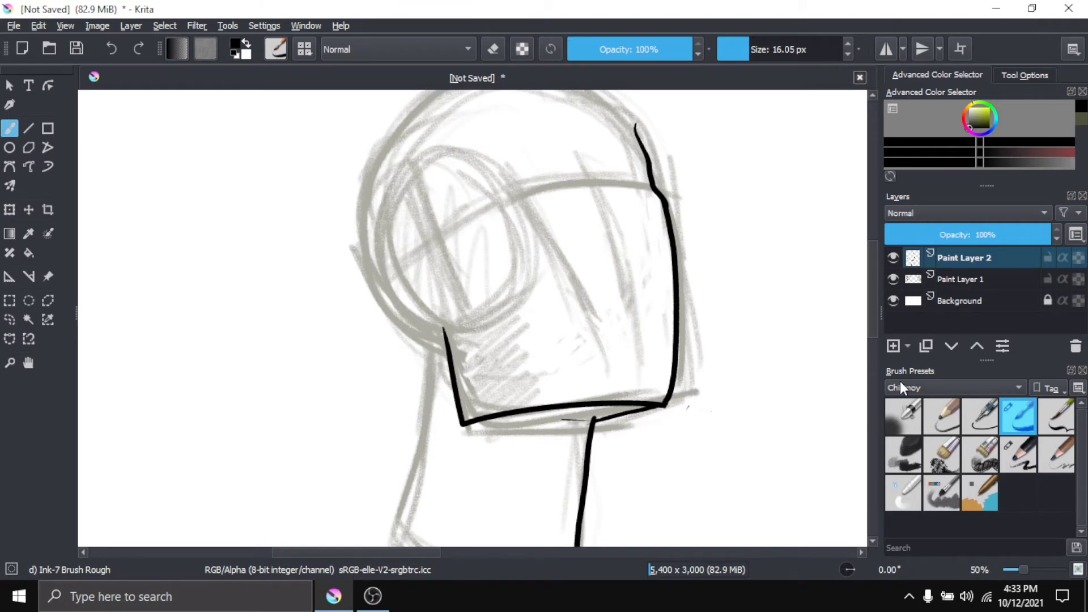
{"action": "left_click_drag", "start_coordinate": [702, 259], "coordinate": [576, 298]}
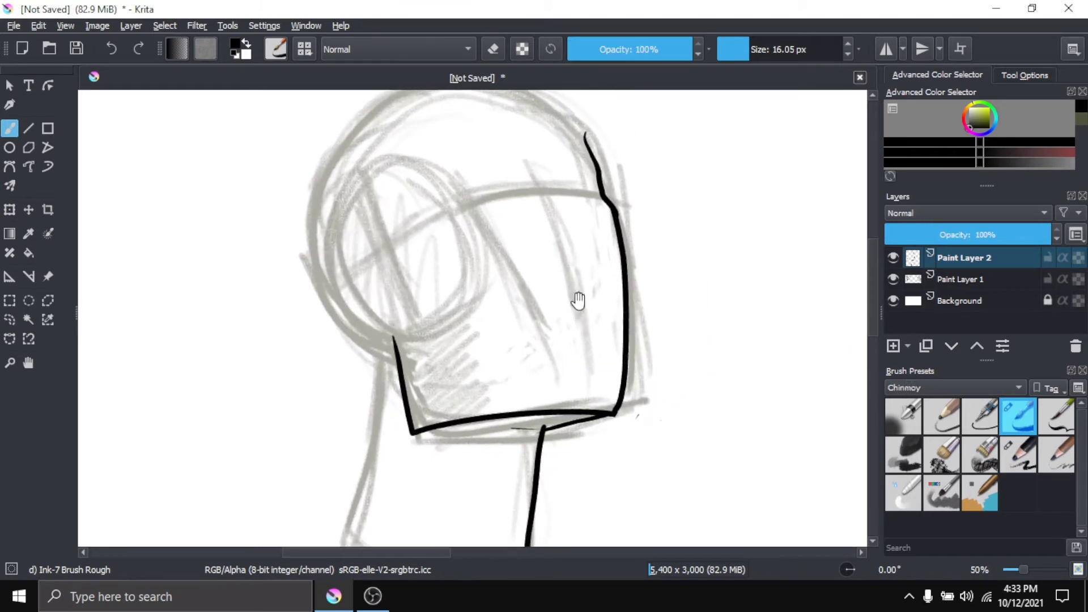
{"action": "left_click", "coordinate": [303, 25]}
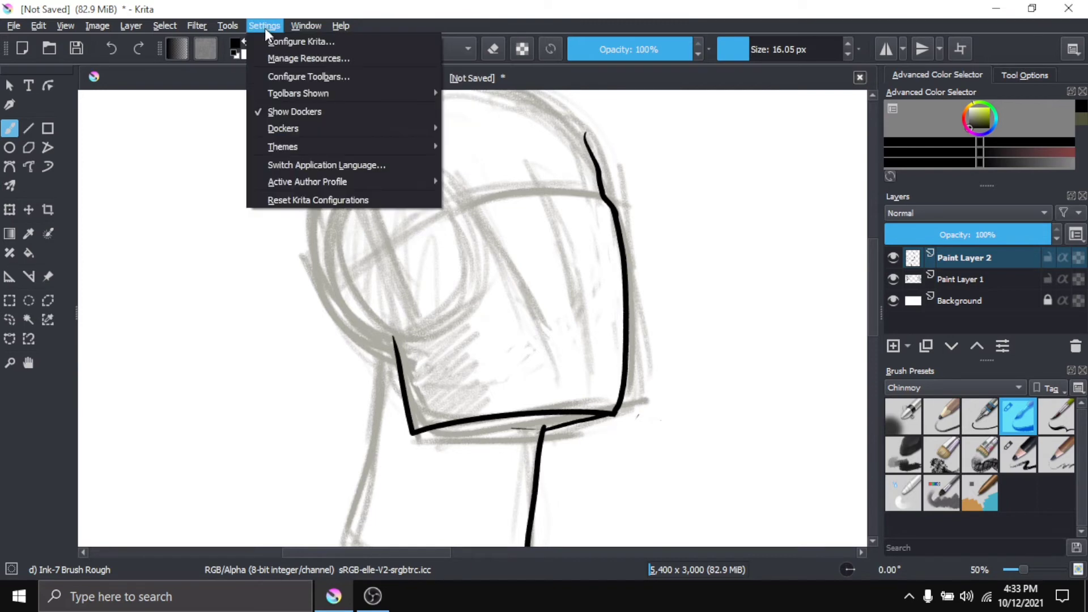
{"action": "mouse_move", "coordinate": [283, 128]}
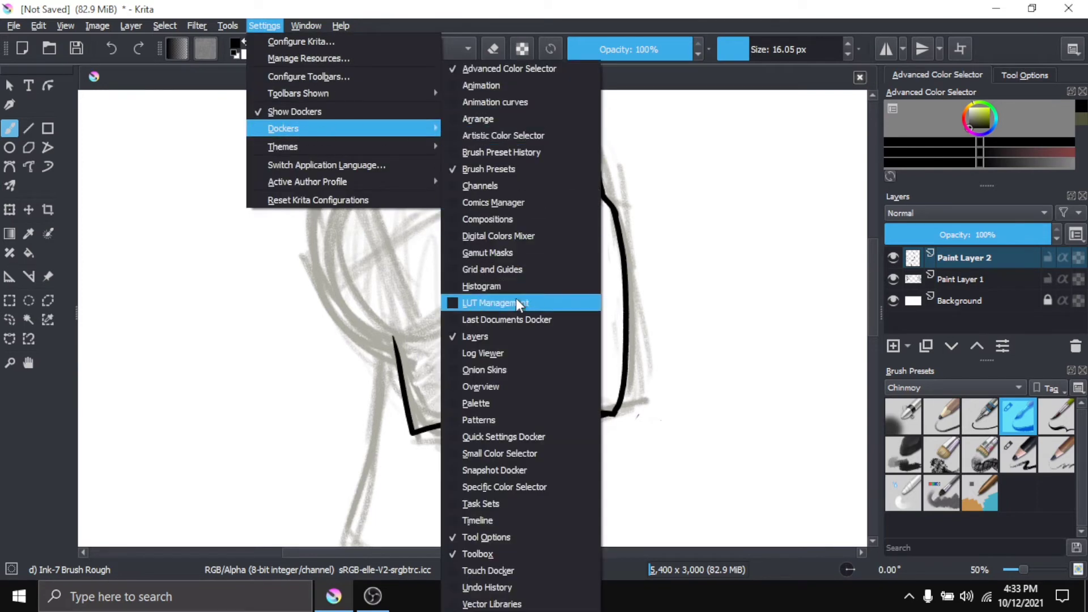
{"action": "left_click", "coordinate": [493, 536]}
{"action": "left_click", "coordinate": [306, 26]}
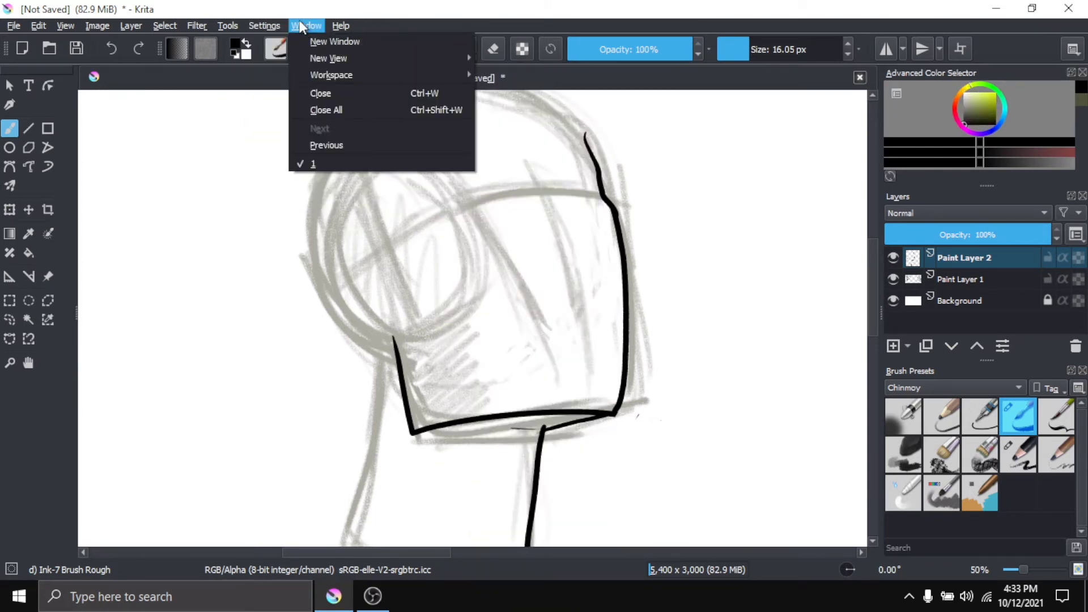
{"action": "left_click", "coordinate": [492, 536]}
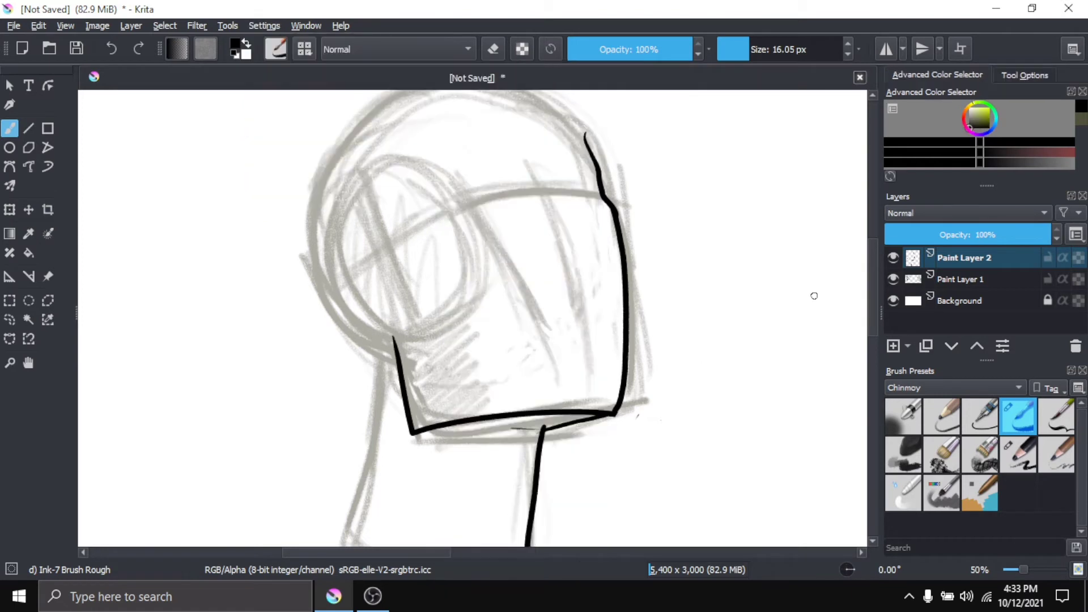
{"action": "left_click", "coordinate": [1024, 75]}
{"action": "left_click", "coordinate": [977, 117]}
- Lower the stabilizer distance to about 21.7, test it, and switch to canvas-only view
{"action": "left_click", "coordinate": [1005, 163]}
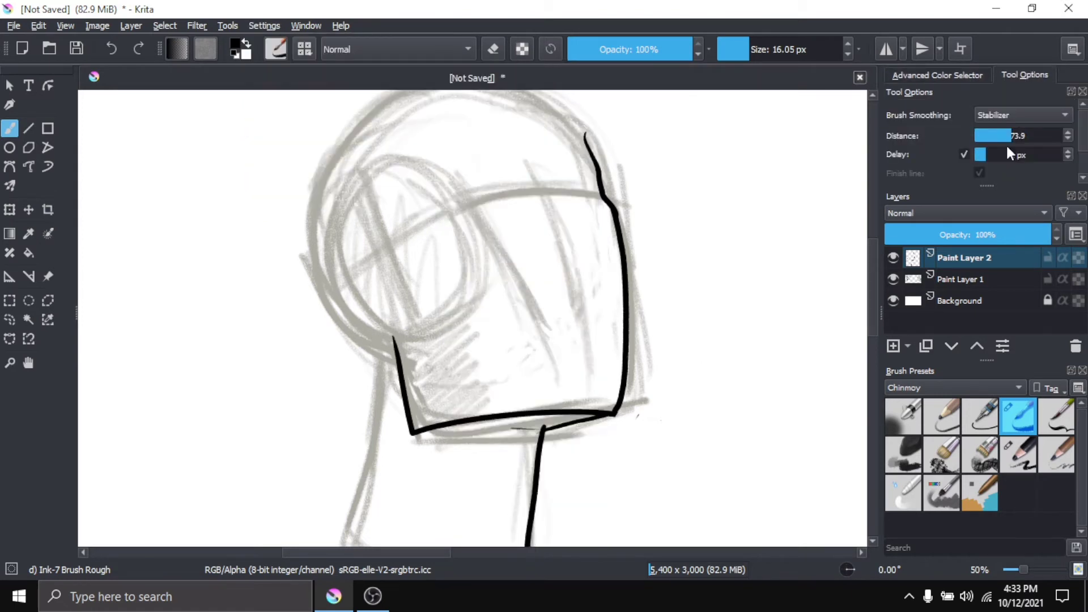
{"action": "left_click", "coordinate": [997, 134]}
{"action": "left_click_drag", "start_coordinate": [759, 166], "coordinate": [664, 345]}
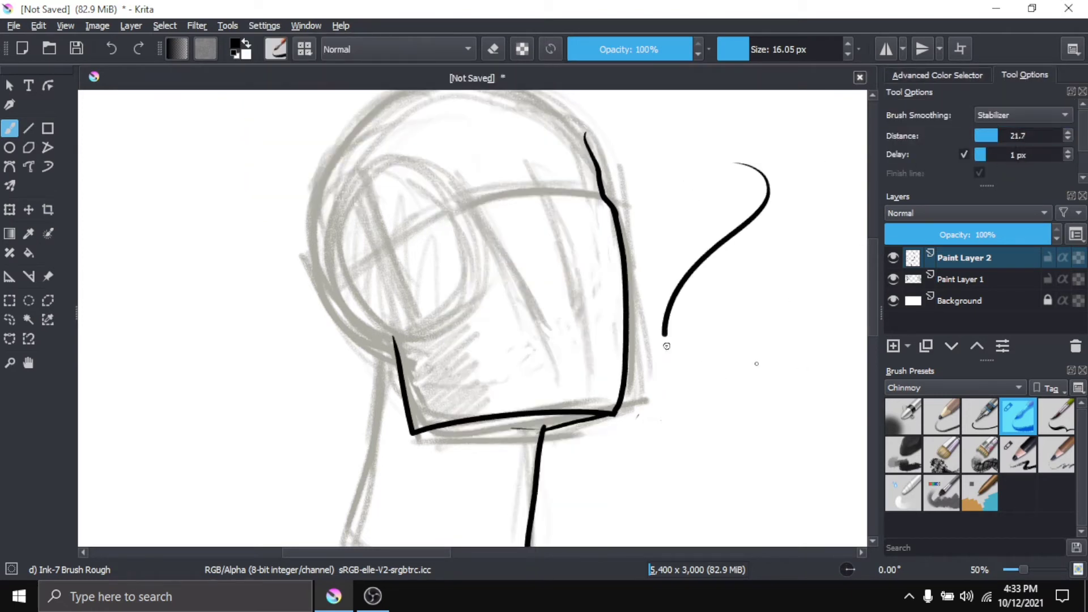
{"action": "key", "text": "ctrl+z"}
{"action": "key", "text": "Tab"}
- Ink the left edge and bottom curve of the neck
{"action": "mouse_move", "coordinate": [300, 293]}
{"action": "left_mouse_down"}
{"action": "mouse_move", "coordinate": [267, 507]}
{"action": "mouse_move", "coordinate": [458, 538]}
{"action": "left_mouse_up"}
{"action": "key", "text": "ctrl+z"}
{"action": "left_click_drag", "start_coordinate": [269, 504], "coordinate": [454, 536]}
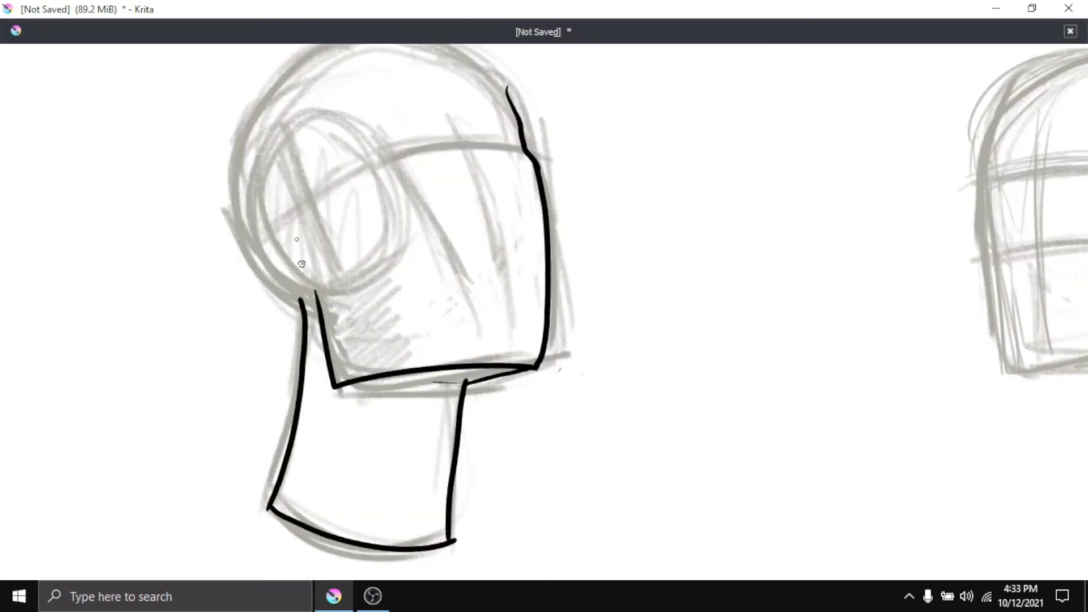
{"action": "mouse_move", "coordinate": [301, 264]}
{"action": "left_mouse_down"}
{"action": "mouse_move", "coordinate": [226, 340]}
{"action": "mouse_move", "coordinate": [294, 411]}
{"action": "left_mouse_up"}
- Ink a small C-shaped ear with a smaller inner curl
{"action": "key", "text": "ctrl+z"}
{"action": "left_click_drag", "start_coordinate": [258, 331], "coordinate": [296, 413]}
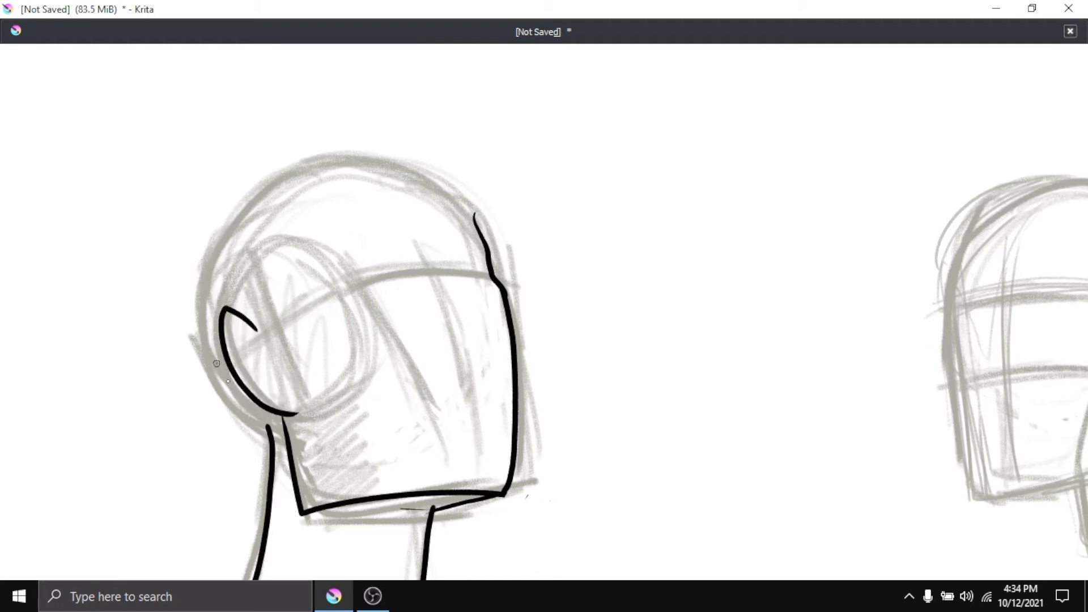
{"action": "key", "text": "ctrl+z"}
{"action": "left_click_drag", "start_coordinate": [256, 329], "coordinate": [283, 417]}
{"action": "key", "text": "ctrl+z"}
{"action": "left_click_drag", "start_coordinate": [262, 351], "coordinate": [289, 416]}
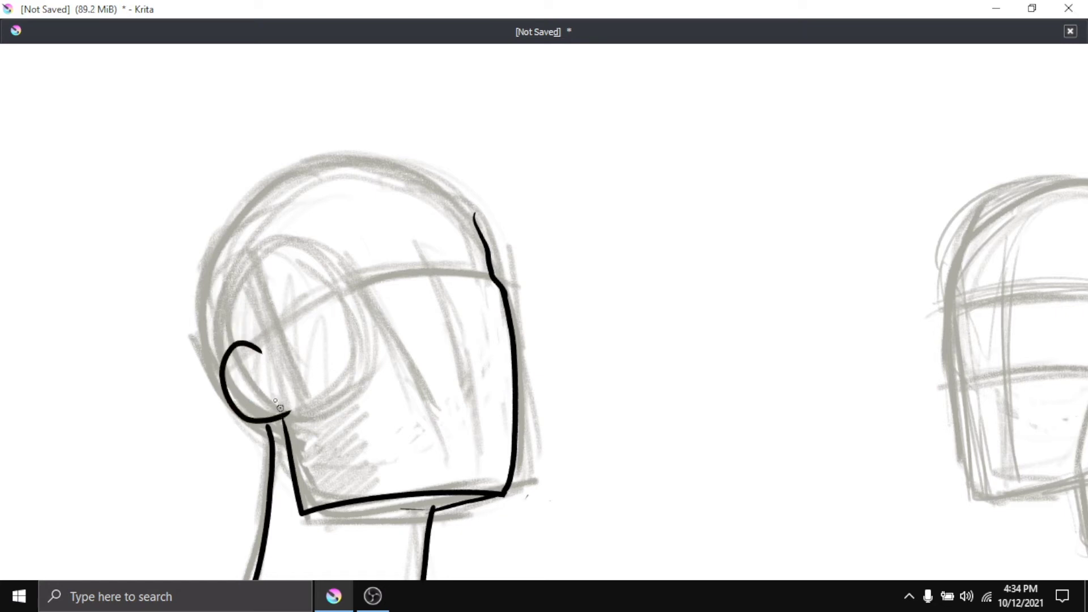
{"action": "left_click_drag", "start_coordinate": [241, 367], "coordinate": [265, 397]}
{"action": "key", "text": "ctrl+z"}
{"action": "left_click_drag", "start_coordinate": [240, 363], "coordinate": [263, 403]}
- Outline the back and top of the skull and draw a hooked nose
{"action": "mouse_move", "coordinate": [211, 364]}
{"action": "left_mouse_down"}
{"action": "mouse_move", "coordinate": [244, 202]}
{"action": "mouse_move", "coordinate": [442, 195]}
{"action": "mouse_move", "coordinate": [465, 226]}
{"action": "left_mouse_up"}
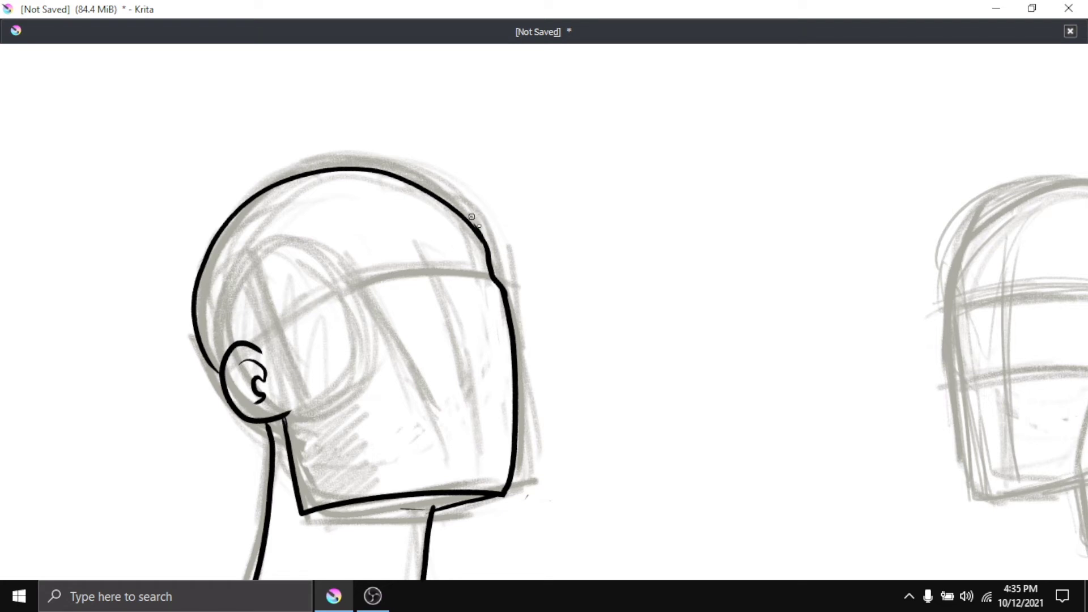
{"action": "left_click_drag", "start_coordinate": [474, 214], "coordinate": [481, 226]}
{"action": "left_click_drag", "start_coordinate": [423, 268], "coordinate": [453, 344]}
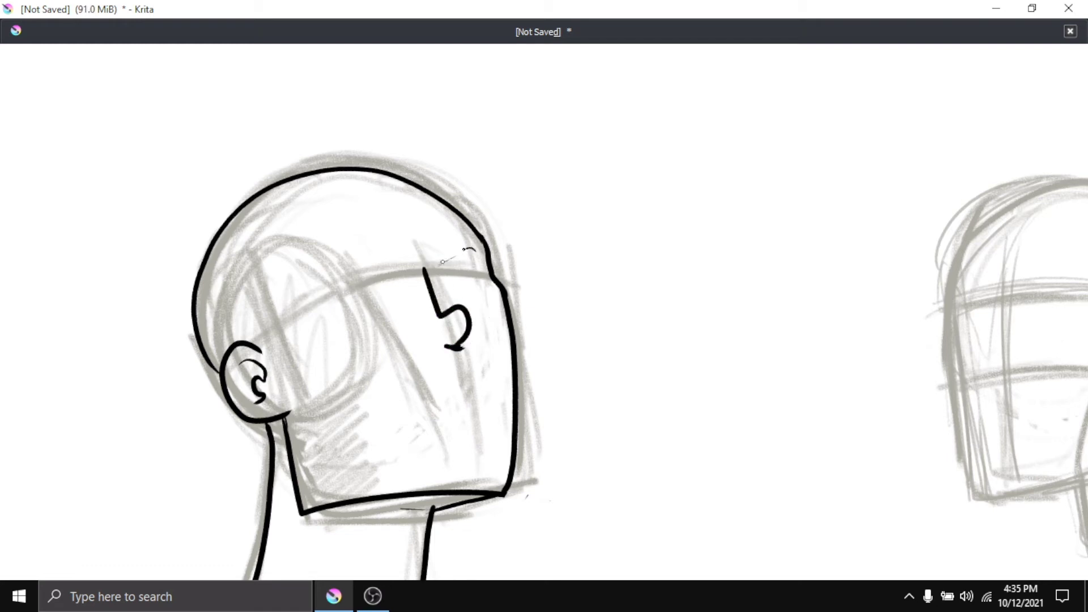
- Ink a thick right eyebrow and a left eyebrow angled downward
{"action": "left_click_drag", "start_coordinate": [436, 263], "coordinate": [486, 249]}
{"action": "left_click_drag", "start_coordinate": [351, 256], "coordinate": [395, 269]}
{"action": "key", "text": "ctrl+z"}
{"action": "key", "text": "ctrl+z"}
- Add thin strokes curving down near the jaw and reposition the view of the face
{"action": "key", "text": "ctrl+z"}
{"action": "key", "text": "ctrl+z"}
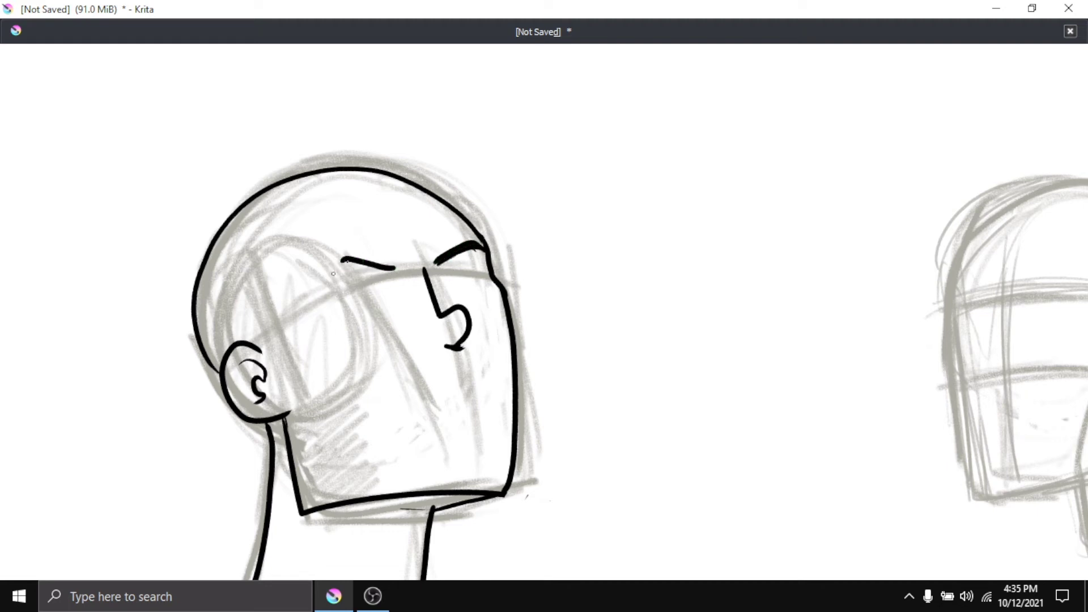
{"action": "mouse_move", "coordinate": [324, 283]}
{"action": "left_mouse_down"}
{"action": "mouse_move", "coordinate": [345, 258]}
{"action": "mouse_move", "coordinate": [378, 264]}
{"action": "left_mouse_up"}
{"action": "mouse_move", "coordinate": [304, 362]}
{"action": "left_mouse_down"}
{"action": "mouse_move", "coordinate": [310, 404]}
{"action": "mouse_move", "coordinate": [349, 441]}
{"action": "left_mouse_up"}
{"action": "key", "text": "ctrl+z"}
{"action": "left_click_drag", "start_coordinate": [307, 397], "coordinate": [365, 455]}
{"action": "key", "text": "ctrl+z"}
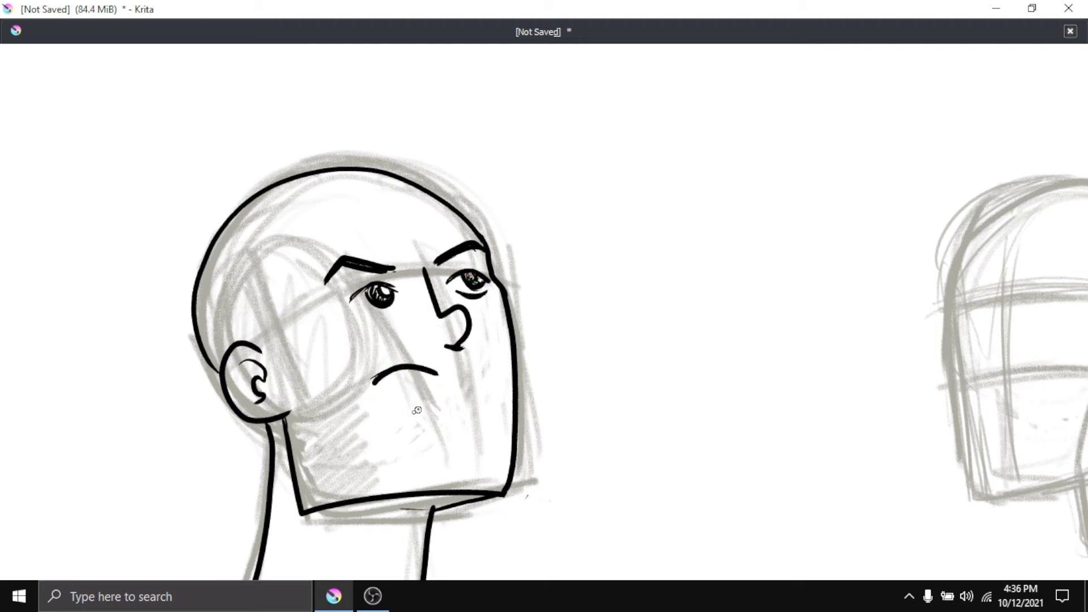
{"action": "left_click_drag", "start_coordinate": [348, 448], "coordinate": [381, 345]}
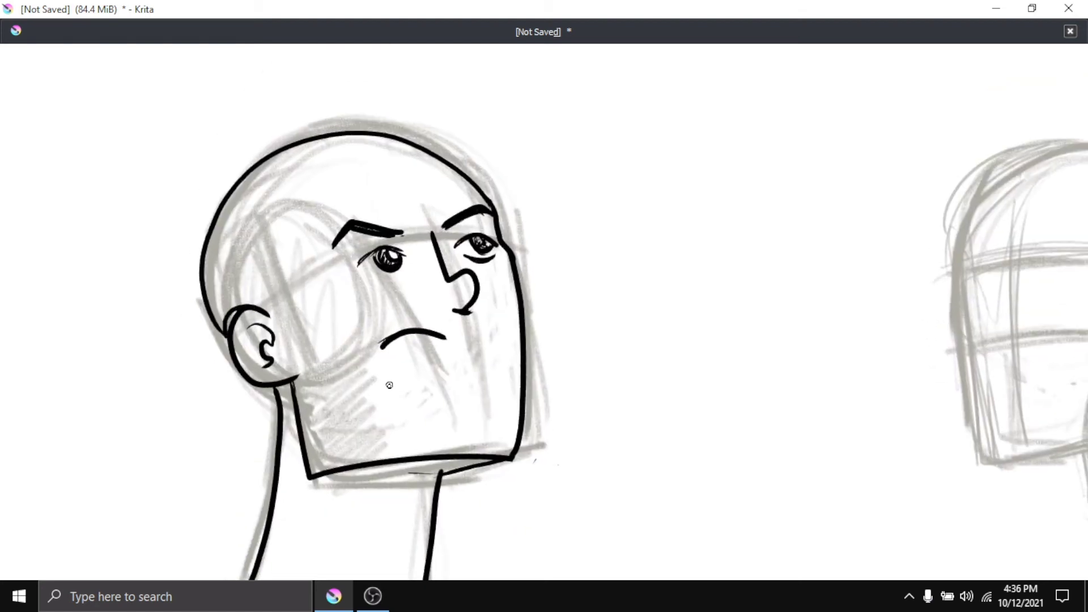
{"action": "scroll", "coordinate": [390, 385], "scroll_direction": "down", "scroll_amount": 3}
- Browse the brush smoothing options, colour selector panel and pop-up brush palette
{"action": "key", "text": "Tab"}
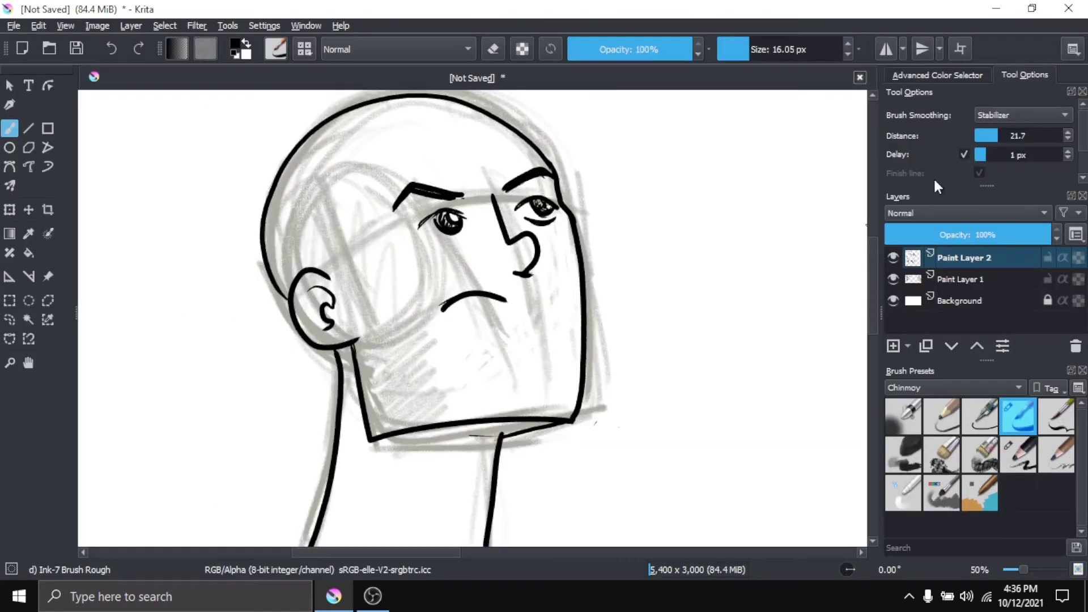
{"action": "left_click", "coordinate": [1001, 111]}
{"action": "left_click", "coordinate": [1009, 66]}
{"action": "left_click", "coordinate": [969, 74]}
{"action": "key", "text": "Tab"}
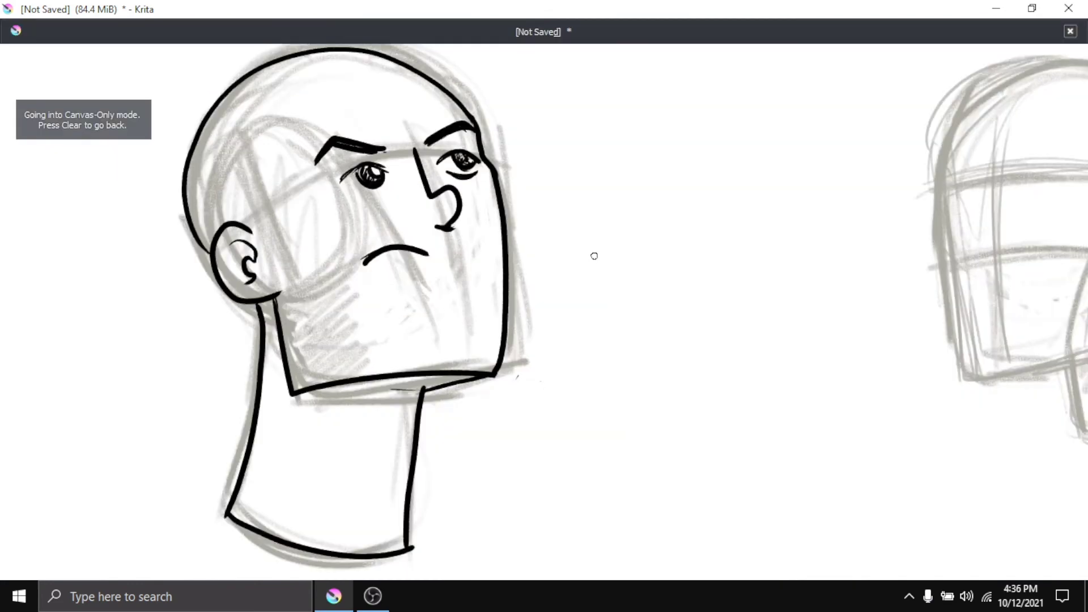
{"action": "right_click", "coordinate": [591, 258]}
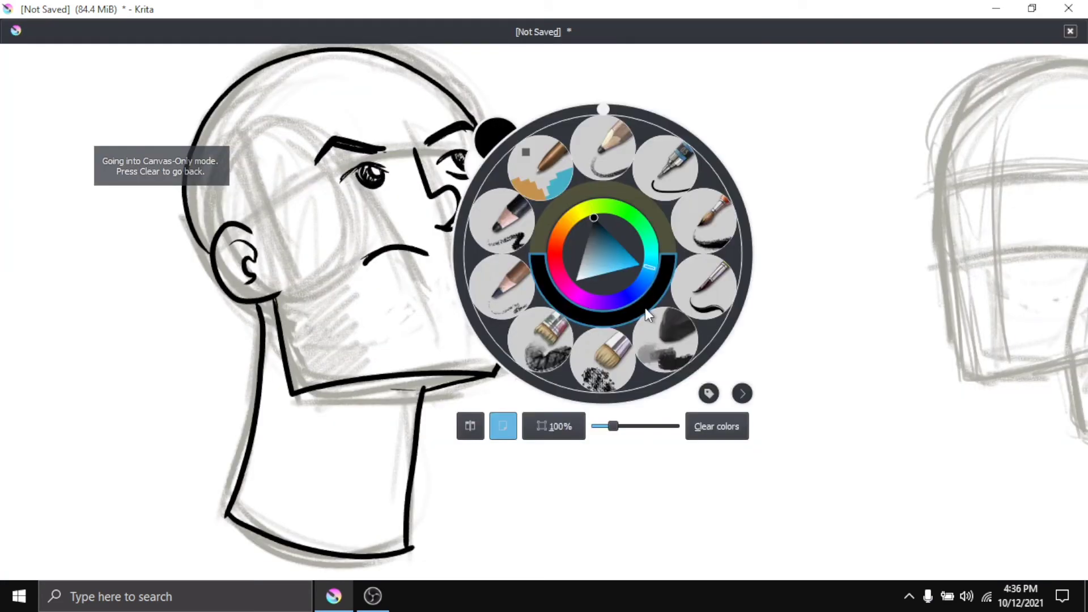
{"action": "key", "text": "Tab"}
- Hide the grey sketch layer and remove a test grey shading stroke on the neck
{"action": "left_click", "coordinate": [892, 278]}
{"action": "key", "text": "Tab"}
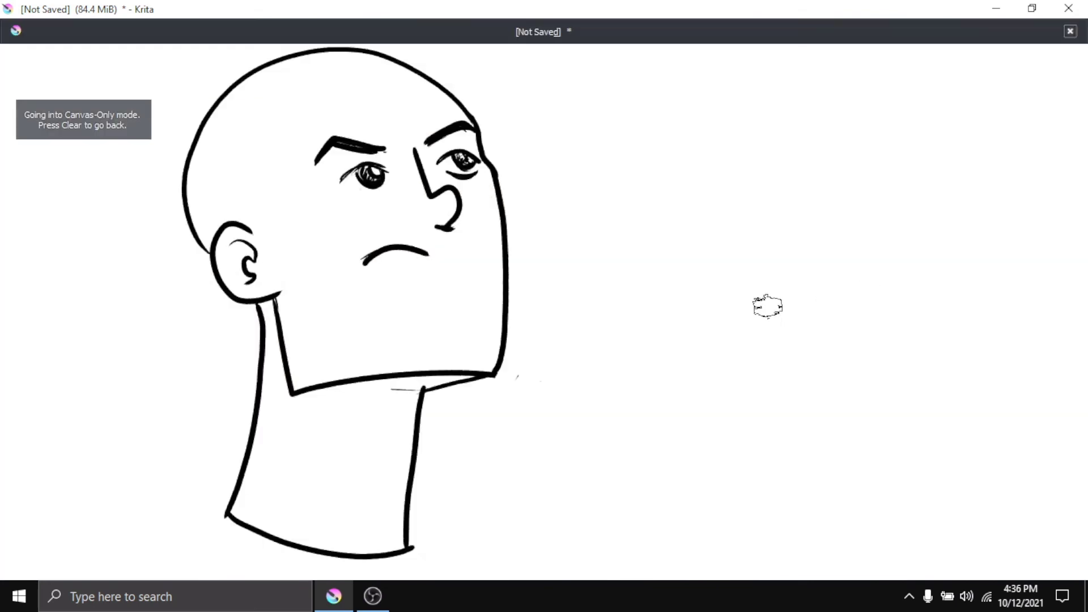
{"action": "mouse_move", "coordinate": [257, 306]}
{"action": "left_mouse_down"}
{"action": "mouse_move", "coordinate": [275, 340]}
{"action": "mouse_move", "coordinate": [272, 389]}
{"action": "mouse_move", "coordinate": [279, 311]}
{"action": "mouse_move", "coordinate": [287, 383]}
{"action": "mouse_move", "coordinate": [400, 377]}
{"action": "mouse_move", "coordinate": [302, 387]}
{"action": "mouse_move", "coordinate": [348, 390]}
{"action": "left_mouse_up"}
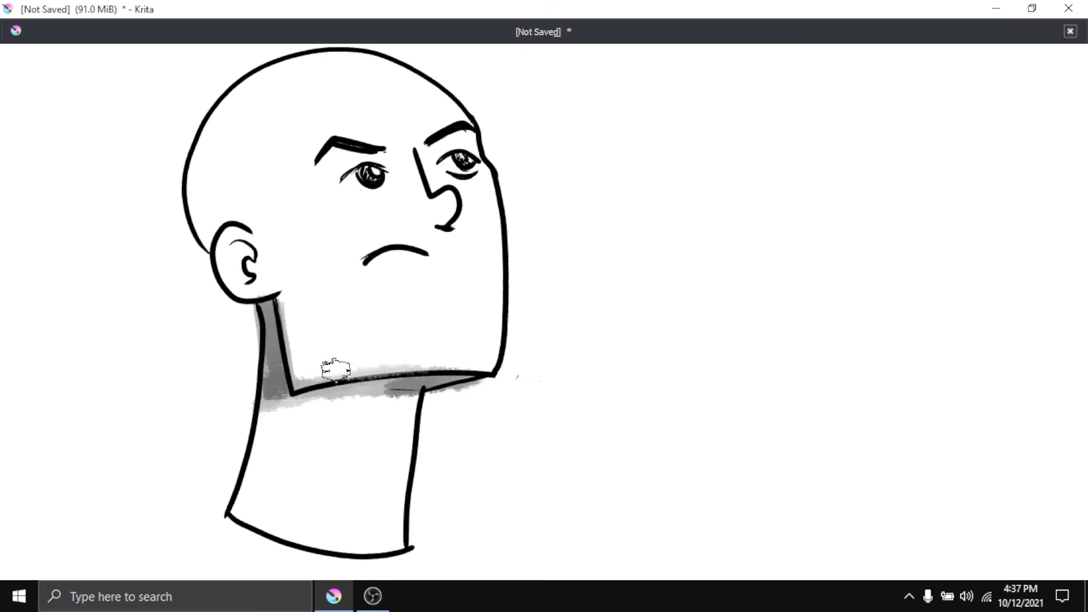
{"action": "key", "text": "ctrl+z"}
{"action": "key", "text": "ctrl+z"}
{"action": "key", "text": "ctrl+z"}
{"action": "key", "text": "ctrl+z"}
{"action": "key", "text": "Tab"}
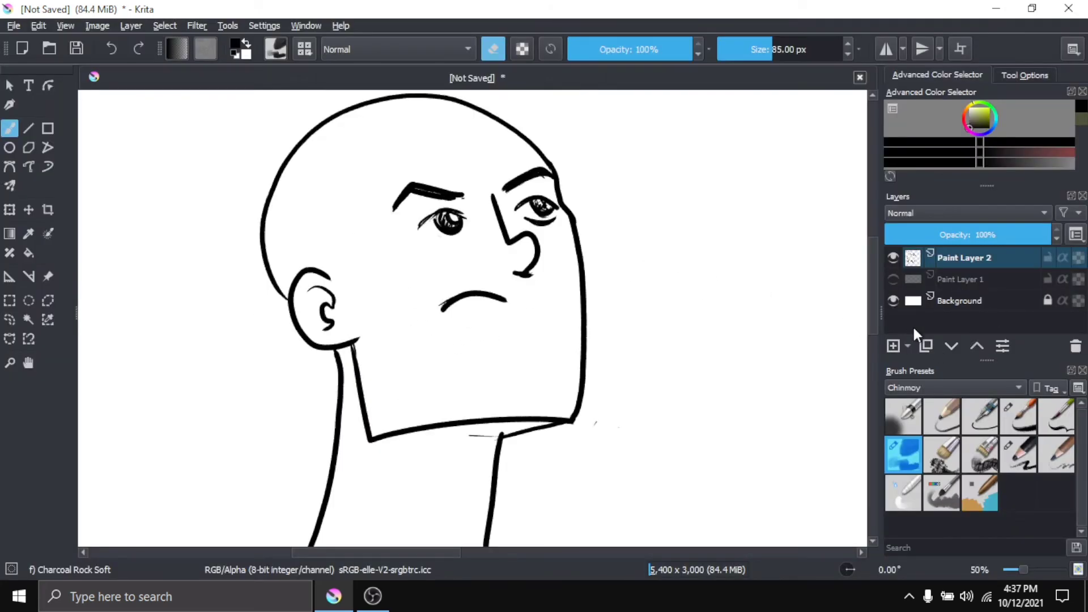
- Add Paint Layer 3 below Paint Layer 2 and return to canvas-only view
{"action": "left_click", "coordinate": [893, 345]}
{"action": "left_click_drag", "start_coordinate": [980, 260], "coordinate": [974, 290]}
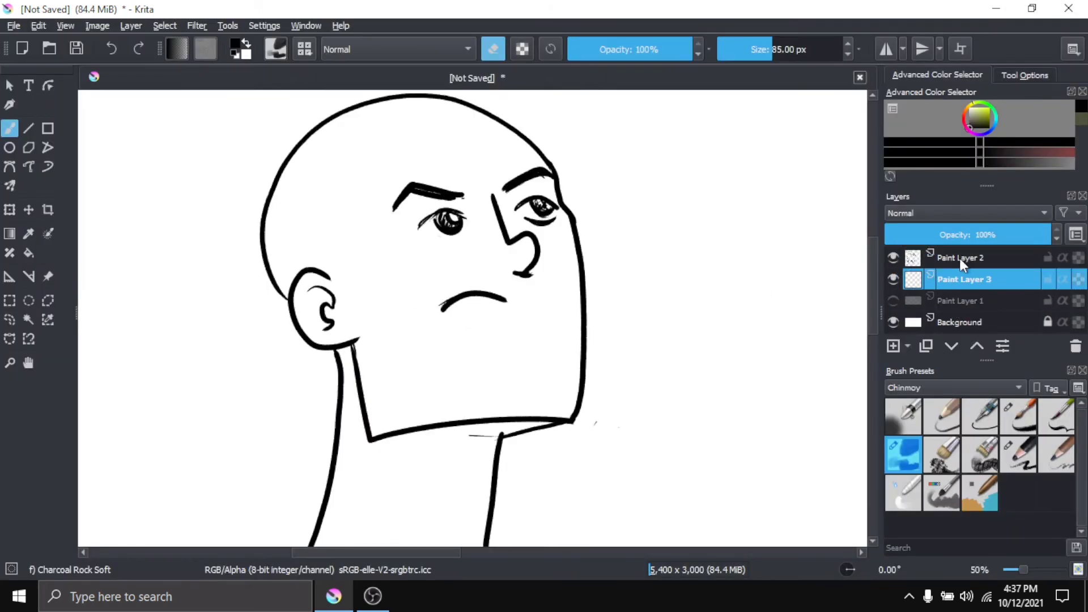
{"action": "key", "text": "Tab"}
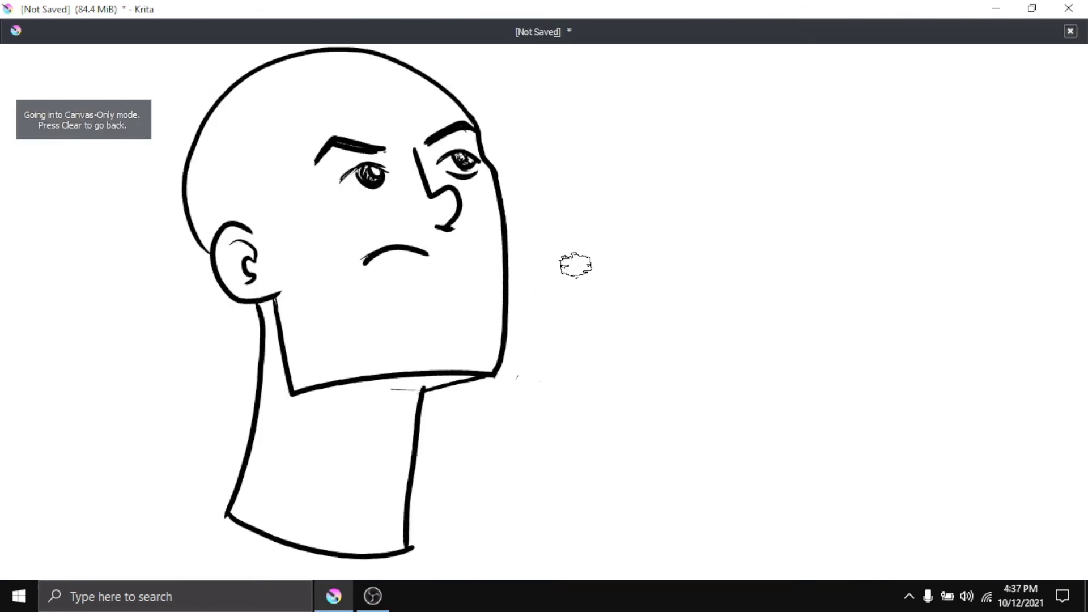
- Pick blue-grey from the pop-up palette and shade the neck, jaw, skull back and right eye
{"action": "right_click", "coordinate": [579, 267]}
{"action": "right_click", "coordinate": [579, 243]}
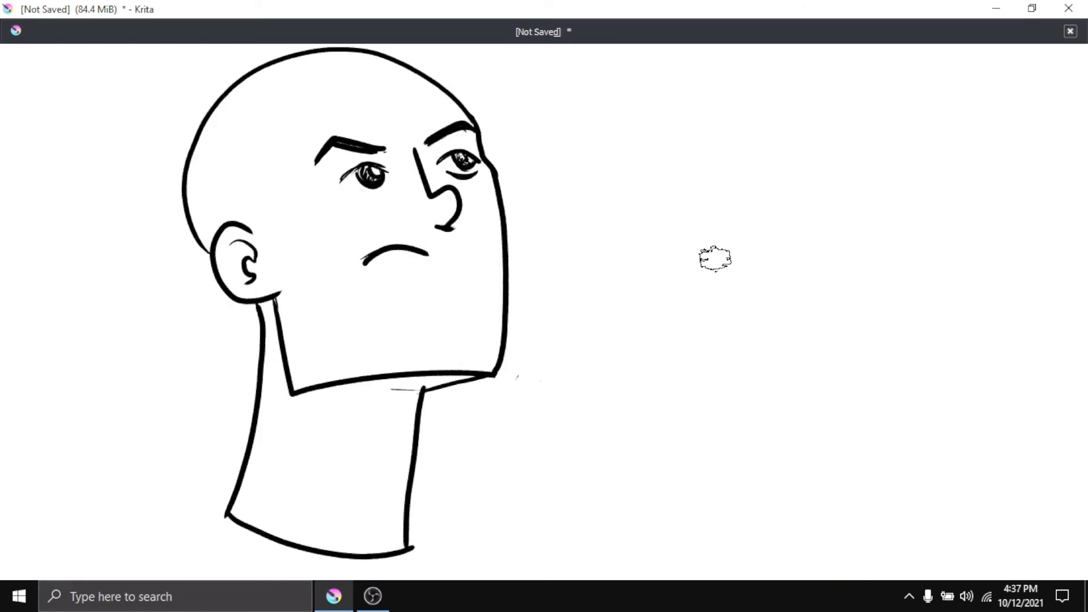
{"action": "mouse_move", "coordinate": [272, 303]}
{"action": "left_mouse_down"}
{"action": "mouse_move", "coordinate": [280, 373]}
{"action": "mouse_move", "coordinate": [408, 376]}
{"action": "mouse_move", "coordinate": [359, 369]}
{"action": "left_mouse_up"}
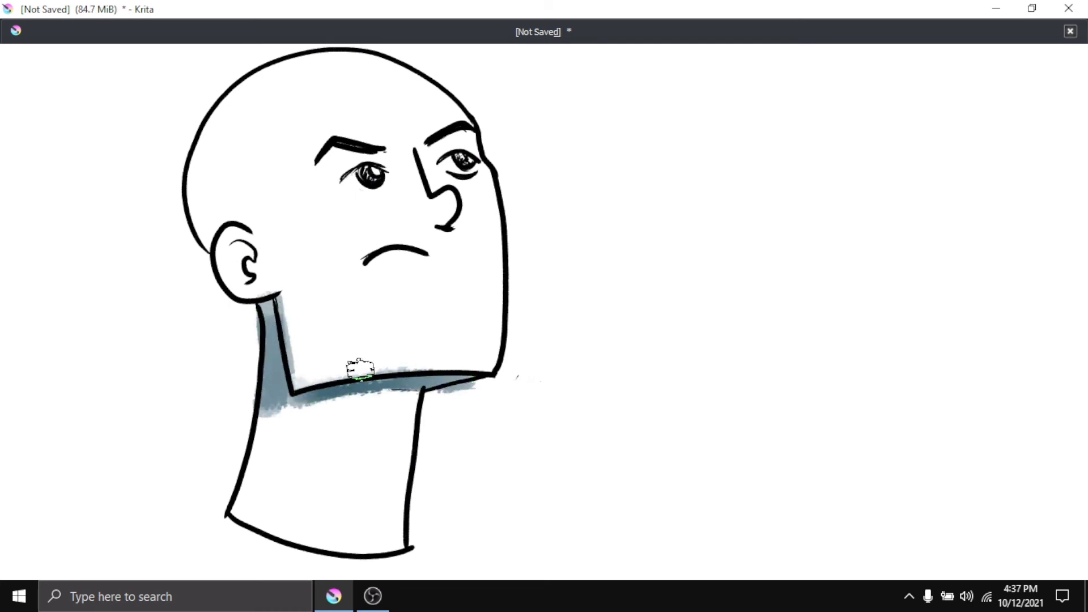
{"action": "mouse_move", "coordinate": [423, 391]}
{"action": "left_mouse_down"}
{"action": "mouse_move", "coordinate": [487, 378]}
{"action": "mouse_move", "coordinate": [418, 412]}
{"action": "left_mouse_up"}
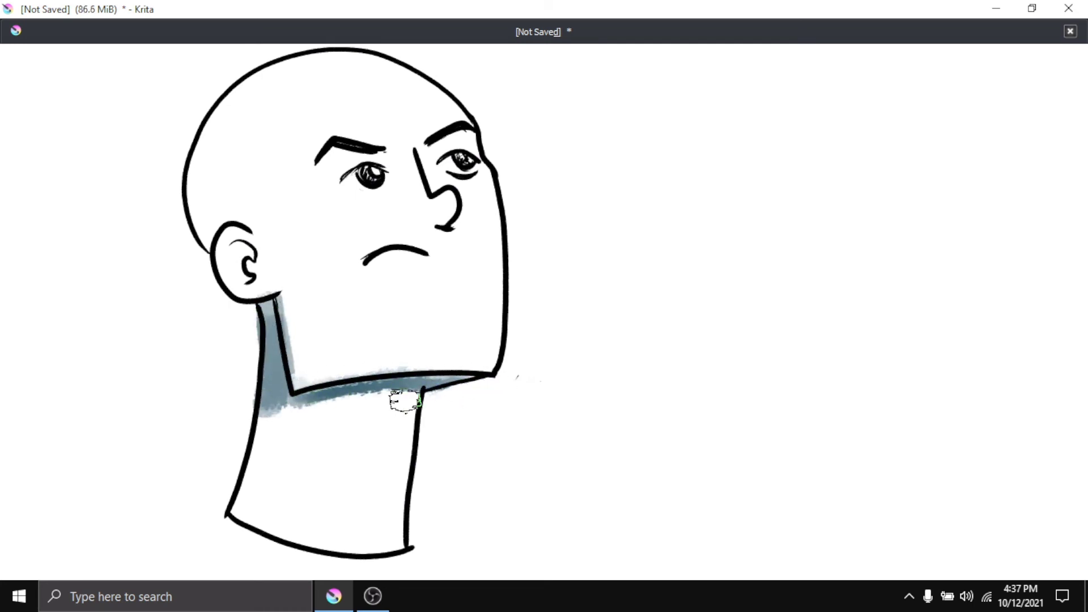
{"action": "mouse_move", "coordinate": [291, 394]}
{"action": "left_mouse_down"}
{"action": "mouse_move", "coordinate": [230, 517]}
{"action": "mouse_move", "coordinate": [272, 292]}
{"action": "mouse_move", "coordinate": [235, 510]}
{"action": "left_mouse_up"}
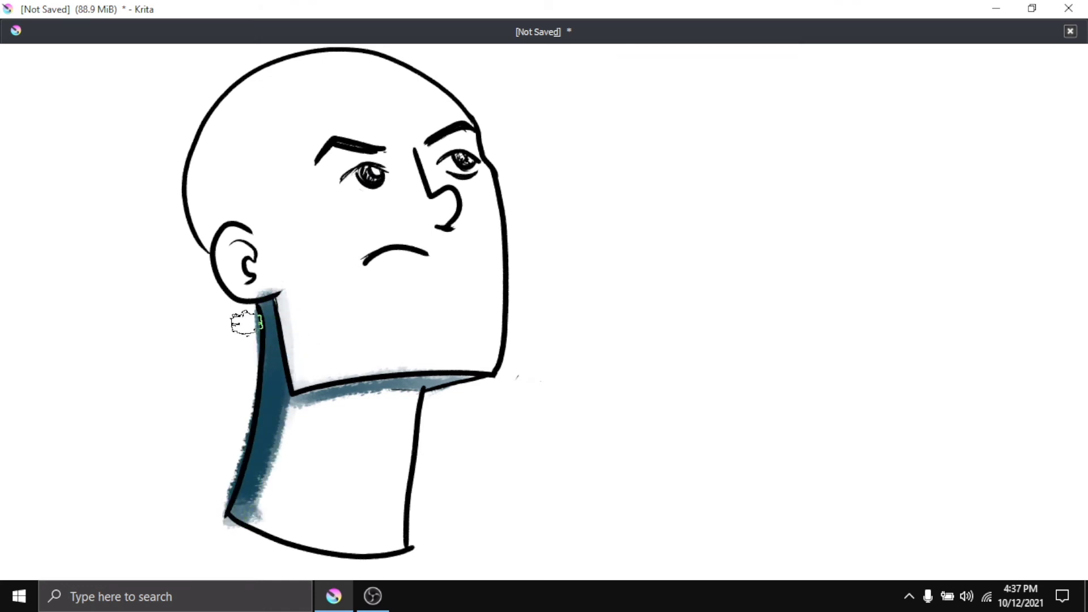
{"action": "mouse_move", "coordinate": [287, 396]}
{"action": "left_mouse_down"}
{"action": "mouse_move", "coordinate": [310, 395]}
{"action": "mouse_move", "coordinate": [255, 457]}
{"action": "mouse_move", "coordinate": [396, 381]}
{"action": "mouse_move", "coordinate": [278, 436]}
{"action": "mouse_move", "coordinate": [470, 390]}
{"action": "left_mouse_up"}
{"action": "mouse_move", "coordinate": [195, 158]}
{"action": "left_mouse_down"}
{"action": "mouse_move", "coordinate": [300, 62]}
{"action": "mouse_move", "coordinate": [196, 182]}
{"action": "mouse_move", "coordinate": [247, 213]}
{"action": "mouse_move", "coordinate": [238, 147]}
{"action": "mouse_move", "coordinate": [230, 223]}
{"action": "mouse_move", "coordinate": [209, 150]}
{"action": "mouse_move", "coordinate": [249, 289]}
{"action": "mouse_move", "coordinate": [278, 266]}
{"action": "mouse_move", "coordinate": [306, 368]}
{"action": "mouse_move", "coordinate": [493, 370]}
{"action": "mouse_move", "coordinate": [304, 328]}
{"action": "mouse_move", "coordinate": [308, 316]}
{"action": "mouse_move", "coordinate": [346, 357]}
{"action": "left_mouse_up"}
{"action": "mouse_move", "coordinate": [468, 164]}
{"action": "left_mouse_down"}
{"action": "mouse_move", "coordinate": [448, 136]}
{"action": "mouse_move", "coordinate": [340, 150]}
{"action": "mouse_move", "coordinate": [431, 166]}
{"action": "mouse_move", "coordinate": [445, 238]}
{"action": "left_mouse_up"}
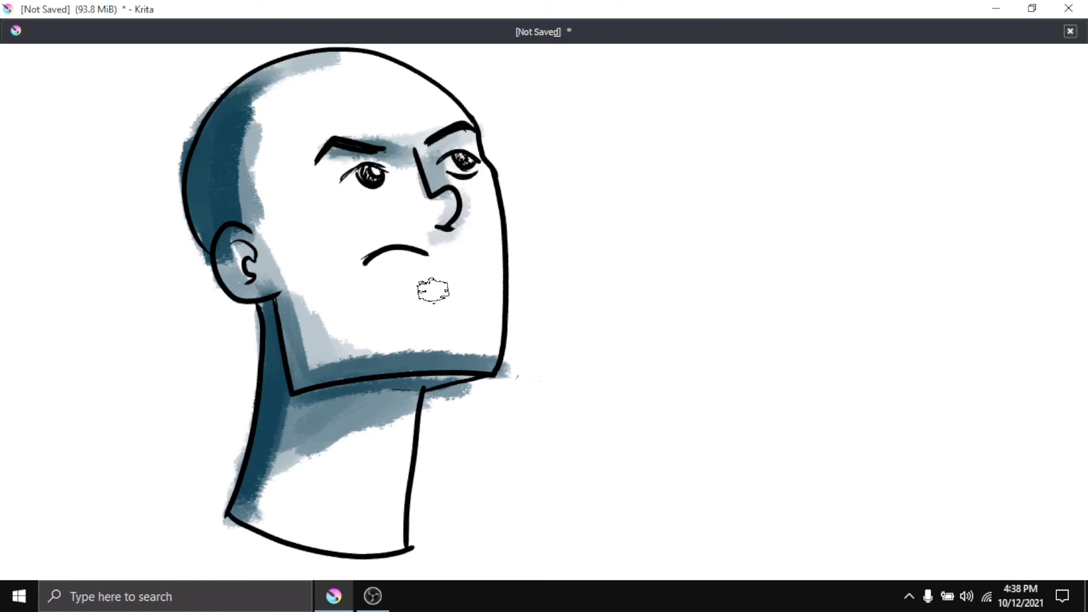
- Zoom out, pick a brush from the pop-up palette, and deepen shading on head, ear and jaw
{"action": "key", "text": "minus"}
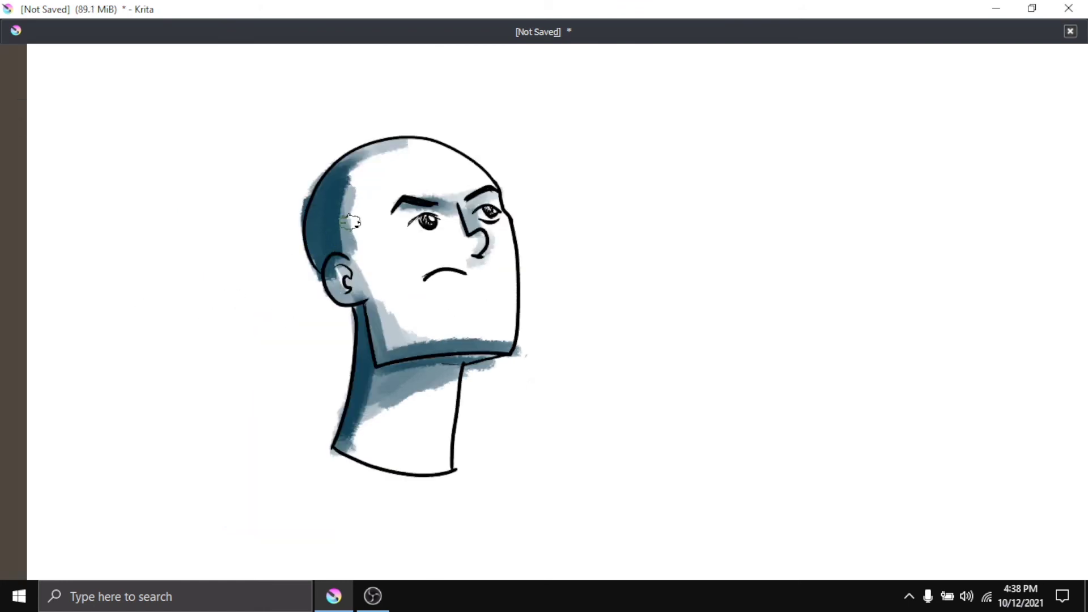
{"action": "right_click", "coordinate": [360, 237]}
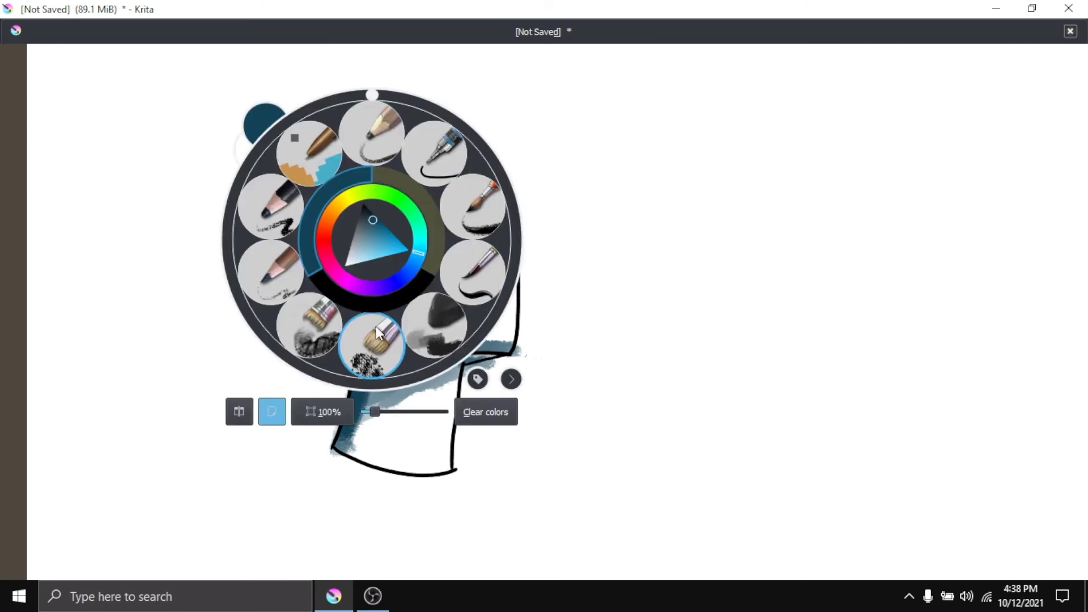
{"action": "key", "text": "Tab"}
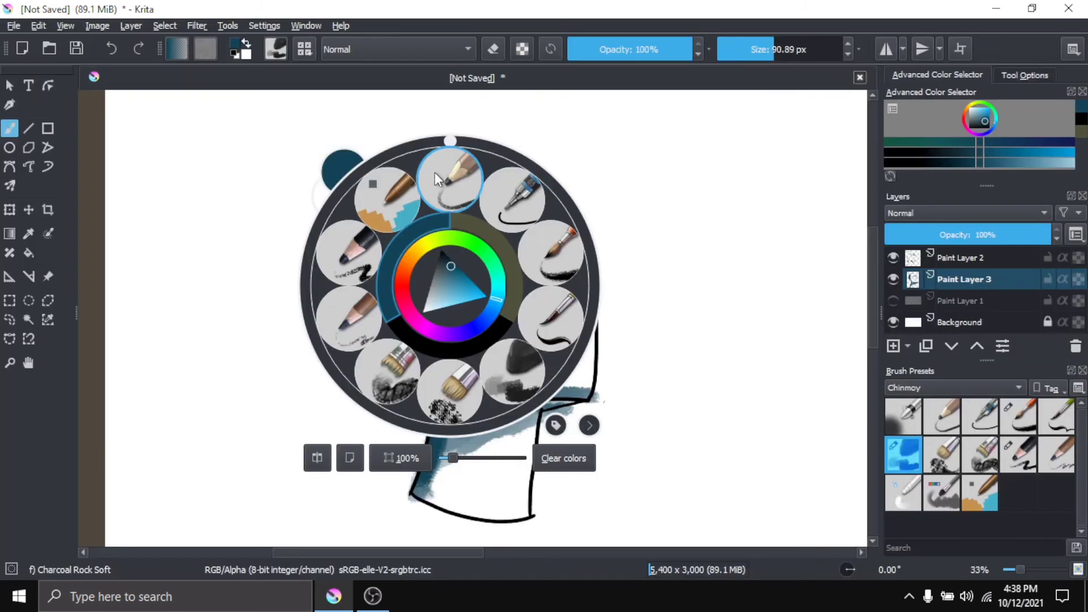
{"action": "key", "text": "Tab"}
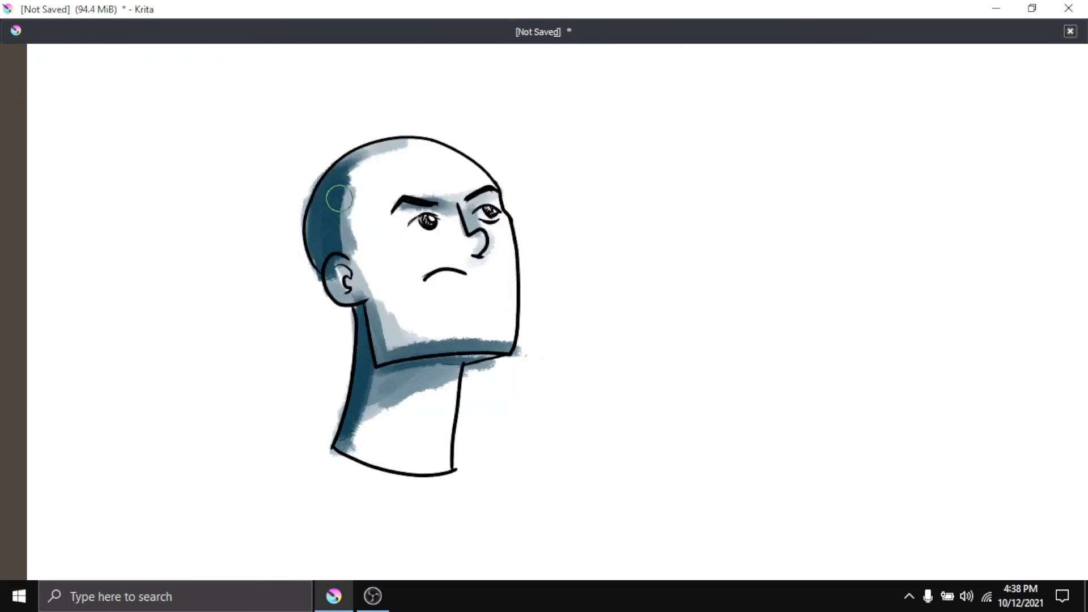
{"action": "mouse_move", "coordinate": [339, 198]}
{"action": "left_mouse_down"}
{"action": "mouse_move", "coordinate": [397, 147]}
{"action": "mouse_move", "coordinate": [419, 144]}
{"action": "left_mouse_up"}
{"action": "mouse_move", "coordinate": [323, 228]}
{"action": "left_mouse_down"}
{"action": "mouse_move", "coordinate": [358, 265]}
{"action": "mouse_move", "coordinate": [371, 419]}
{"action": "mouse_move", "coordinate": [363, 448]}
{"action": "mouse_move", "coordinate": [422, 366]}
{"action": "mouse_move", "coordinate": [409, 368]}
{"action": "left_mouse_up"}
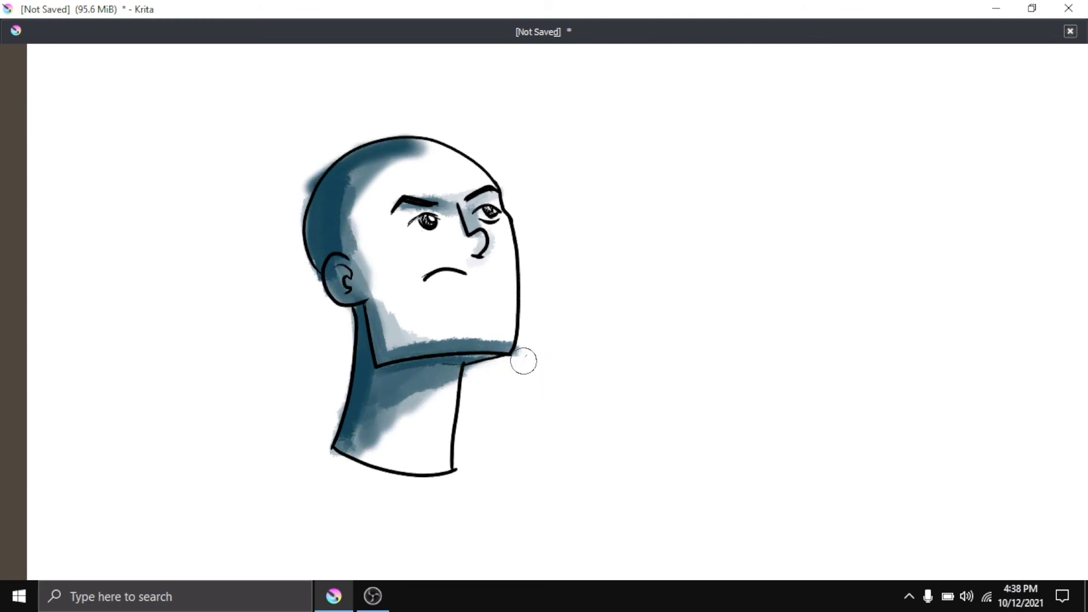
{"action": "mouse_move", "coordinate": [522, 361]}
{"action": "left_mouse_down"}
{"action": "mouse_move", "coordinate": [422, 340]}
{"action": "mouse_move", "coordinate": [374, 306]}
{"action": "mouse_move", "coordinate": [437, 340]}
{"action": "mouse_move", "coordinate": [522, 289]}
{"action": "mouse_move", "coordinate": [543, 239]}
{"action": "left_mouse_up"}
- Blend the shading across the cheek, brows, skull and neck toward white
{"action": "mouse_move", "coordinate": [362, 271]}
{"action": "left_mouse_down"}
{"action": "mouse_move", "coordinate": [417, 330]}
{"action": "mouse_move", "coordinate": [517, 323]}
{"action": "mouse_move", "coordinate": [388, 318]}
{"action": "mouse_move", "coordinate": [528, 290]}
{"action": "left_mouse_up"}
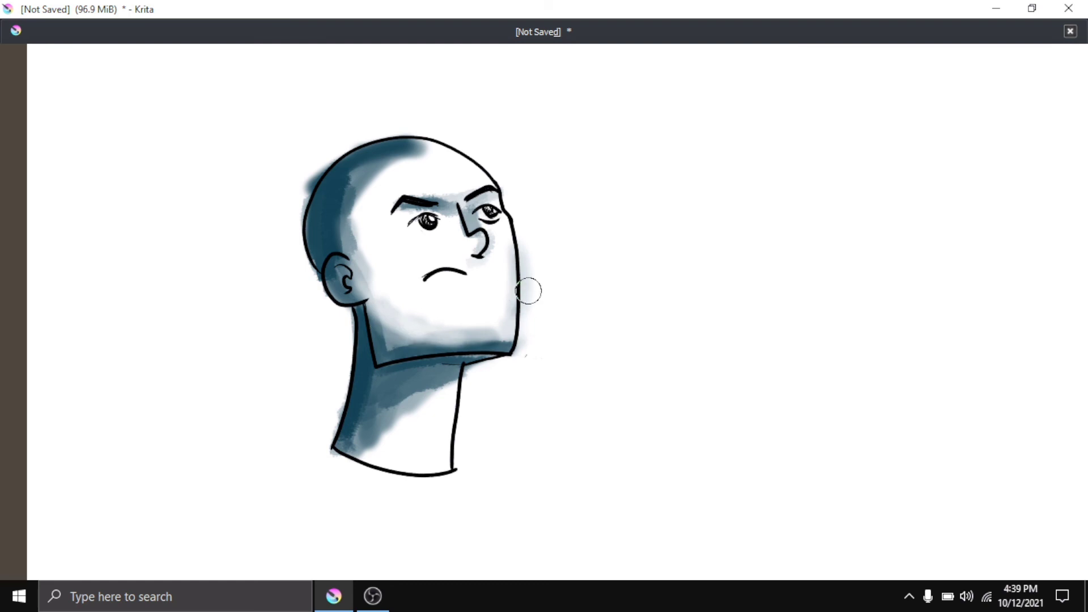
{"action": "mouse_move", "coordinate": [479, 240]}
{"action": "left_mouse_down"}
{"action": "mouse_move", "coordinate": [442, 212]}
{"action": "mouse_move", "coordinate": [452, 200]}
{"action": "left_mouse_up"}
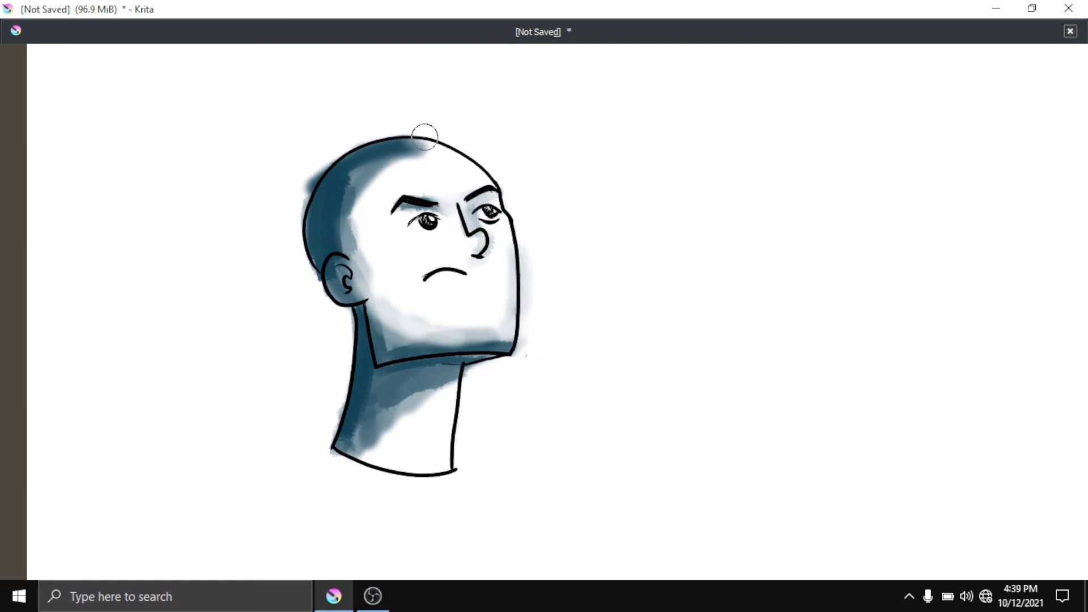
{"action": "mouse_move", "coordinate": [288, 202]}
{"action": "left_mouse_down"}
{"action": "mouse_move", "coordinate": [444, 134]}
{"action": "mouse_move", "coordinate": [458, 141]}
{"action": "mouse_move", "coordinate": [348, 224]}
{"action": "left_mouse_up"}
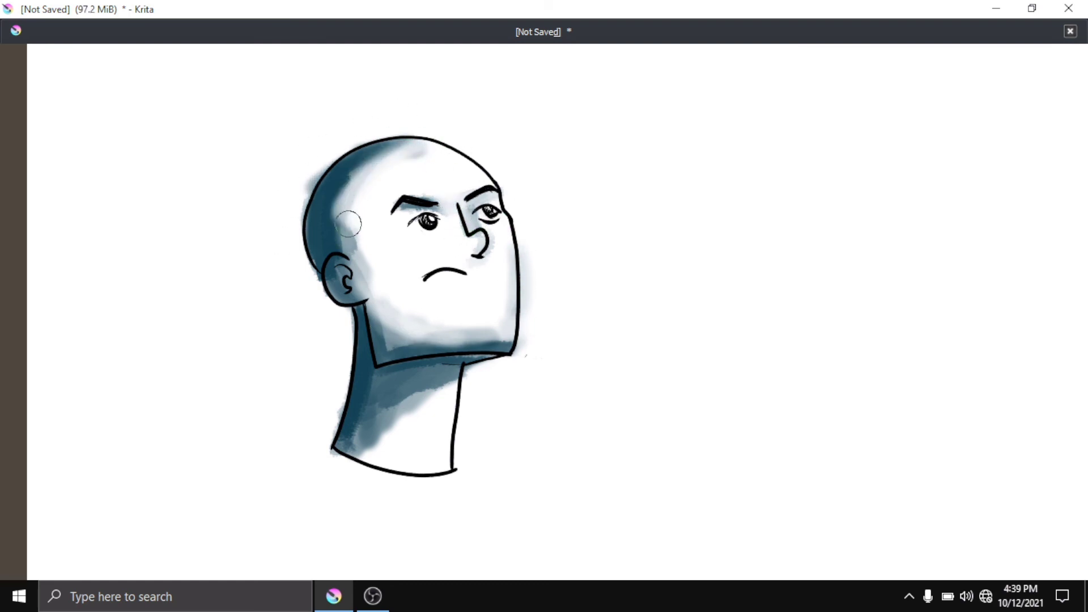
{"action": "mouse_move", "coordinate": [421, 159]}
{"action": "left_mouse_down"}
{"action": "mouse_move", "coordinate": [401, 134]}
{"action": "mouse_move", "coordinate": [433, 158]}
{"action": "mouse_move", "coordinate": [384, 145]}
{"action": "mouse_move", "coordinate": [414, 128]}
{"action": "mouse_move", "coordinate": [359, 267]}
{"action": "mouse_move", "coordinate": [352, 133]}
{"action": "mouse_move", "coordinate": [284, 231]}
{"action": "mouse_move", "coordinate": [368, 312]}
{"action": "mouse_move", "coordinate": [388, 291]}
{"action": "mouse_move", "coordinate": [517, 316]}
{"action": "left_mouse_up"}
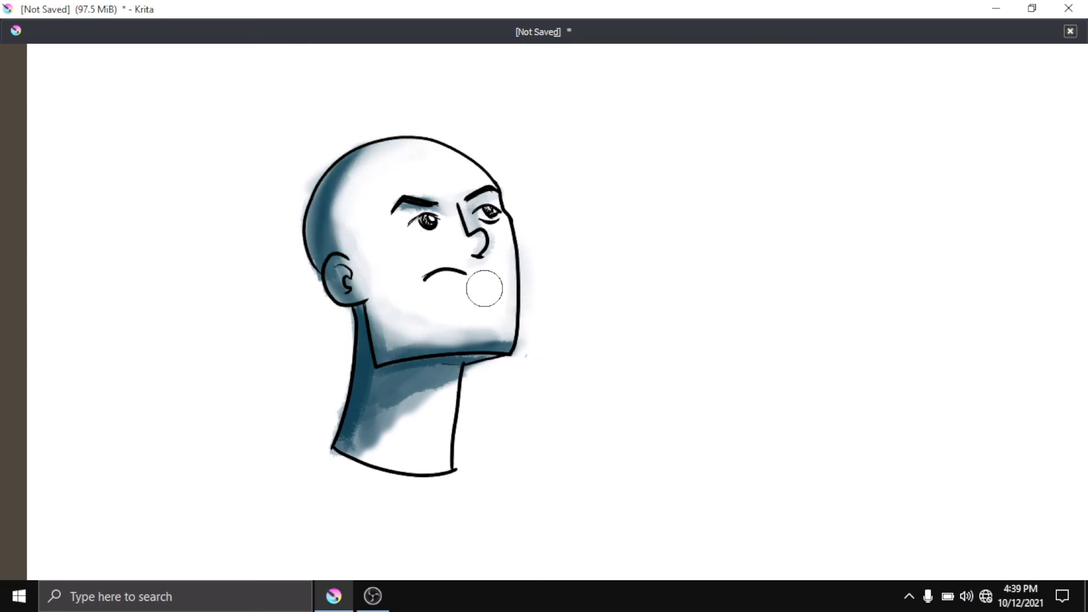
{"action": "left_click_drag", "start_coordinate": [421, 225], "coordinate": [345, 255]}
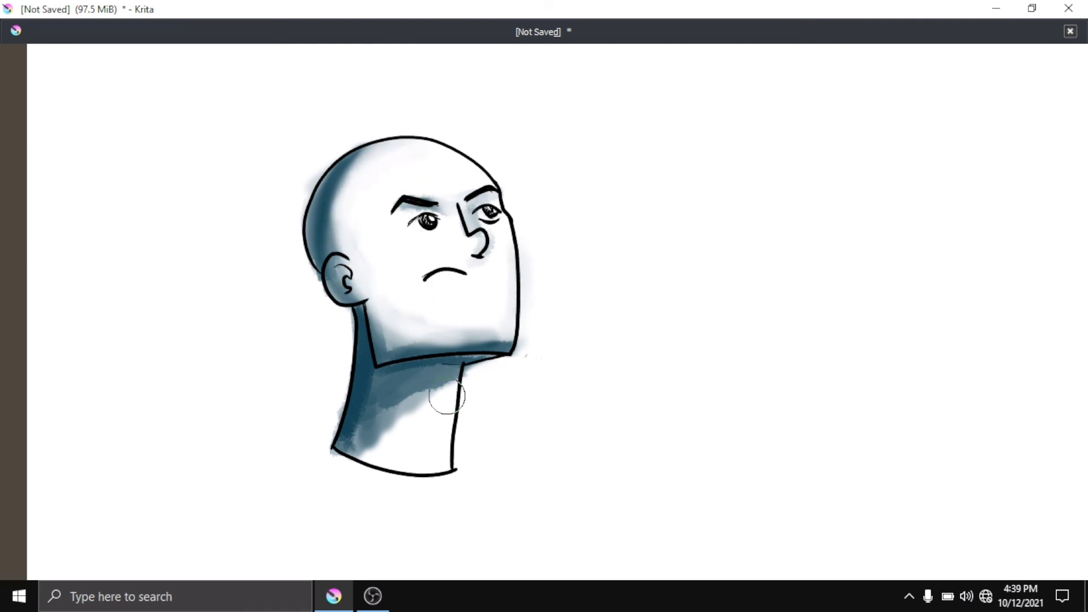
{"action": "mouse_move", "coordinate": [447, 396]}
{"action": "left_mouse_down"}
{"action": "mouse_move", "coordinate": [364, 444]}
{"action": "mouse_move", "coordinate": [342, 498]}
{"action": "left_mouse_up"}
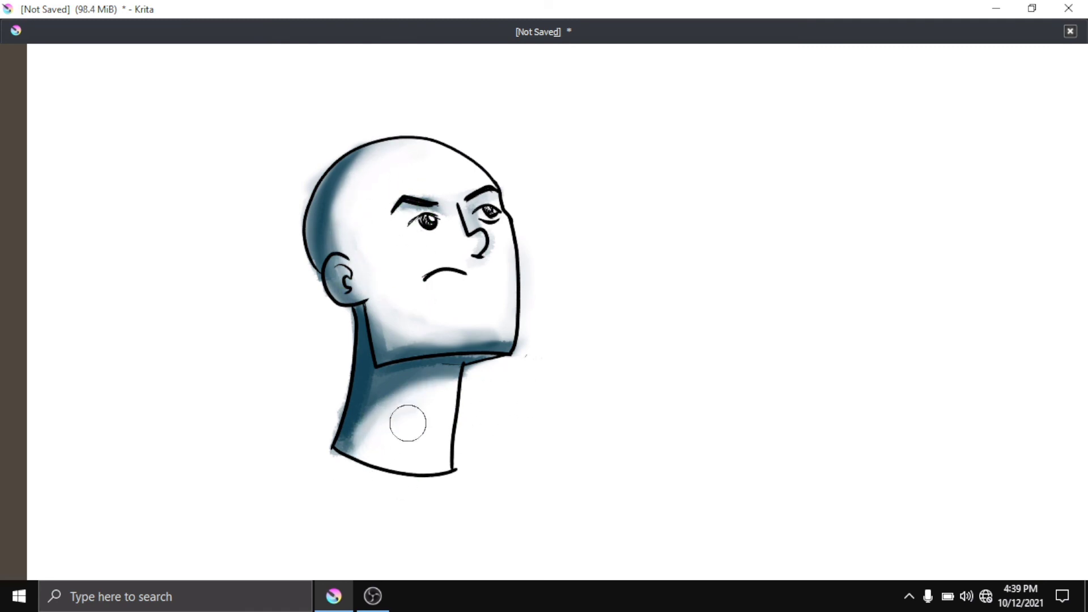
{"action": "left_click_drag", "start_coordinate": [407, 424], "coordinate": [384, 436]}
{"action": "mouse_move", "coordinate": [351, 380]}
{"action": "left_mouse_down"}
{"action": "mouse_move", "coordinate": [431, 368]}
{"action": "mouse_move", "coordinate": [381, 387]}
{"action": "left_mouse_up"}
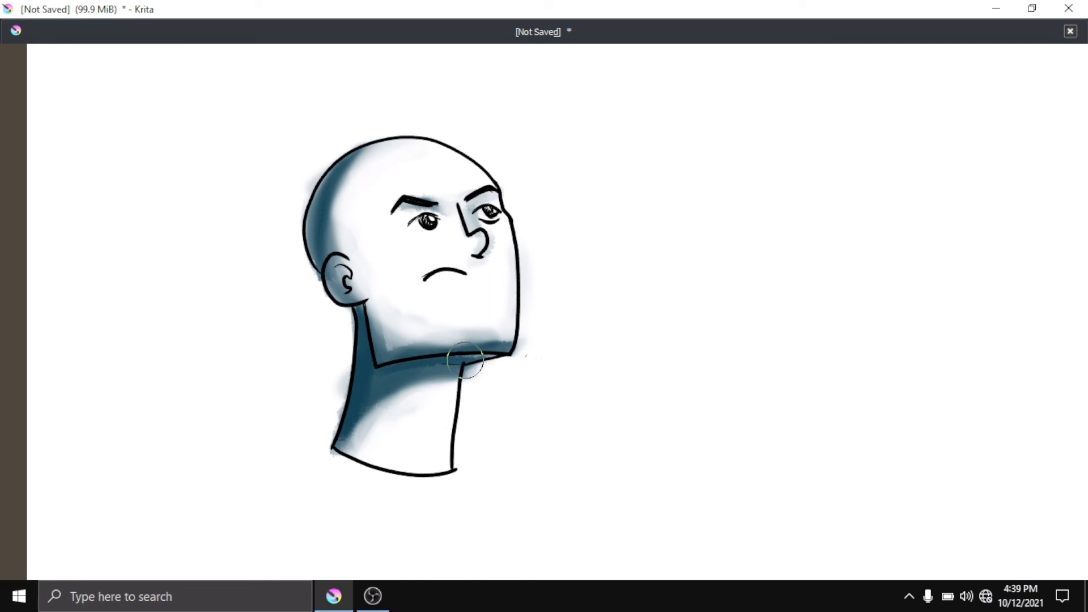
- Extend shading along the jawline and across the back and top of the skull
{"action": "mouse_move", "coordinate": [357, 306]}
{"action": "left_mouse_down"}
{"action": "mouse_move", "coordinate": [390, 357]}
{"action": "mouse_move", "coordinate": [407, 332]}
{"action": "mouse_move", "coordinate": [436, 356]}
{"action": "left_mouse_up"}
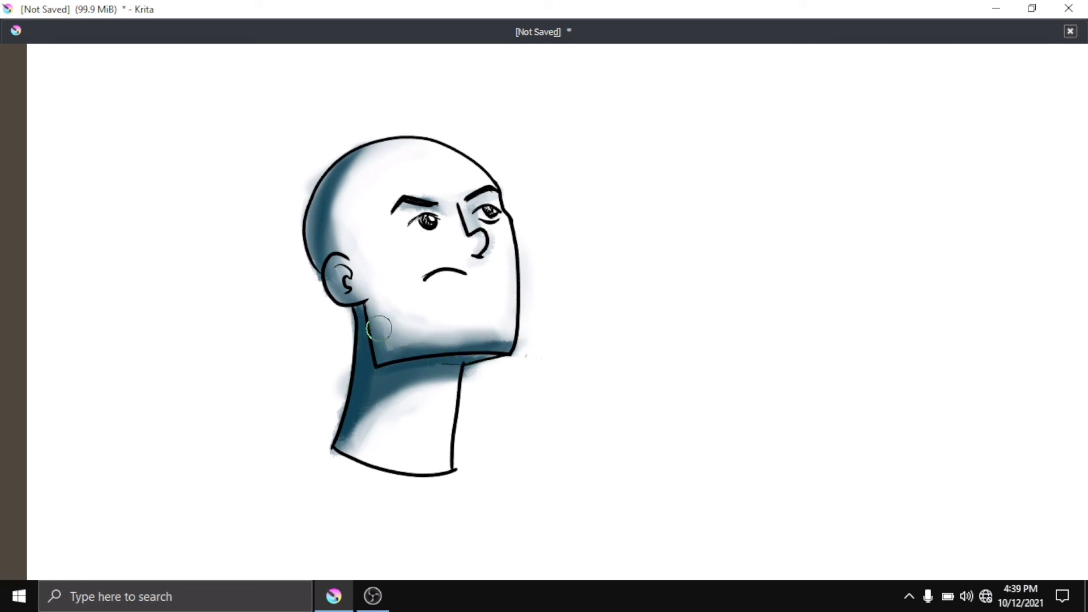
{"action": "mouse_move", "coordinate": [379, 328]}
{"action": "left_mouse_down"}
{"action": "mouse_move", "coordinate": [408, 340]}
{"action": "mouse_move", "coordinate": [515, 320]}
{"action": "left_mouse_up"}
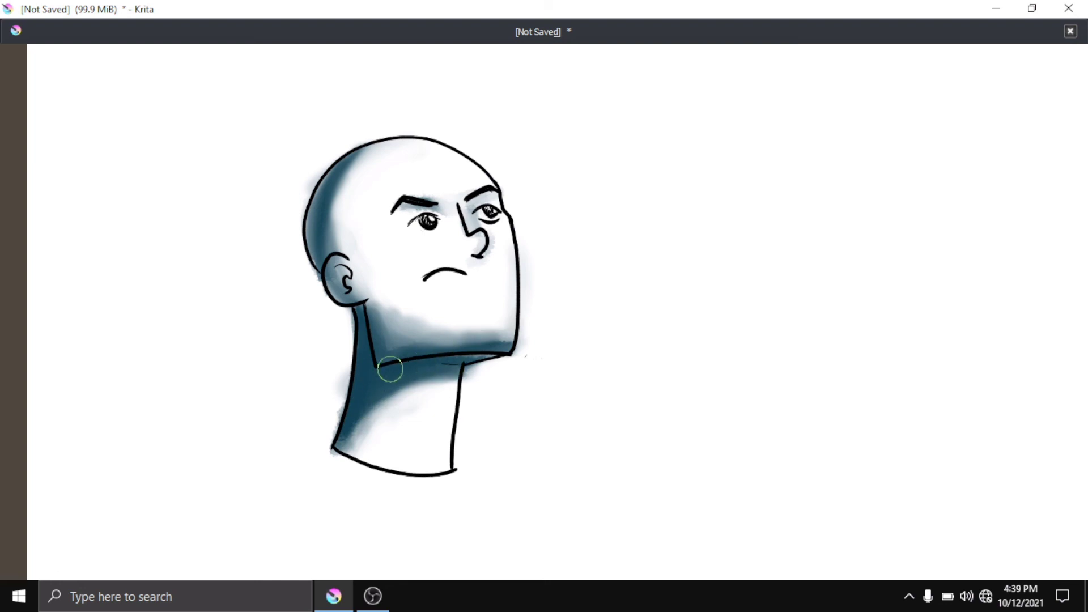
{"action": "mouse_move", "coordinate": [390, 369]}
{"action": "left_mouse_down"}
{"action": "mouse_move", "coordinate": [317, 215]}
{"action": "mouse_move", "coordinate": [357, 153]}
{"action": "mouse_move", "coordinate": [337, 170]}
{"action": "mouse_move", "coordinate": [346, 261]}
{"action": "left_mouse_up"}
{"action": "mouse_move", "coordinate": [340, 164]}
{"action": "left_mouse_down"}
{"action": "mouse_move", "coordinate": [354, 289]}
{"action": "mouse_move", "coordinate": [413, 147]}
{"action": "mouse_move", "coordinate": [385, 170]}
{"action": "mouse_move", "coordinate": [351, 238]}
{"action": "left_mouse_up"}
{"action": "mouse_move", "coordinate": [430, 124]}
{"action": "left_mouse_down"}
{"action": "mouse_move", "coordinate": [357, 231]}
{"action": "mouse_move", "coordinate": [340, 193]}
{"action": "mouse_move", "coordinate": [458, 136]}
{"action": "left_mouse_up"}
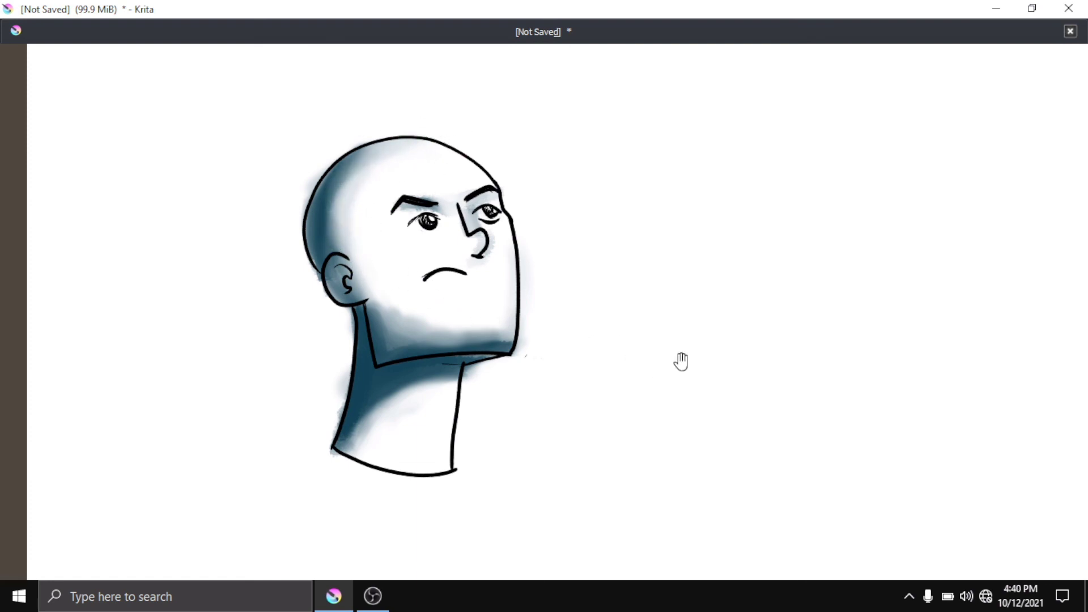
- Soften the lower and middle neck shading into a pale wash
{"action": "mouse_move", "coordinate": [680, 361]}
{"action": "left_mouse_down"}
{"action": "mouse_move", "coordinate": [566, 377]}
{"action": "mouse_move", "coordinate": [620, 374]}
{"action": "left_mouse_up"}
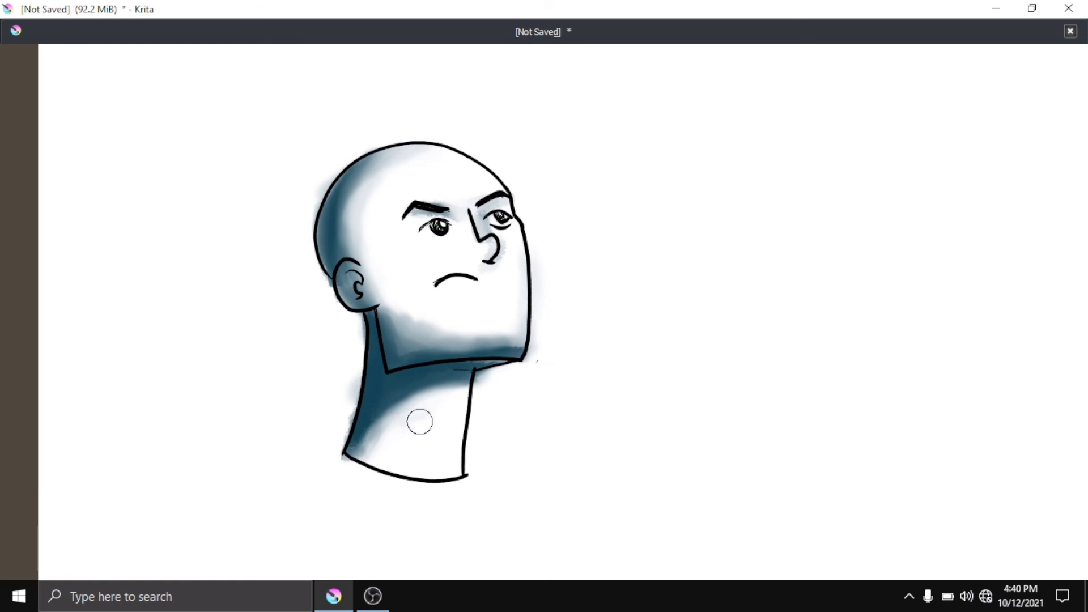
{"action": "left_click_drag", "start_coordinate": [360, 441], "coordinate": [395, 405]}
{"action": "mouse_move", "coordinate": [460, 385]}
{"action": "left_mouse_down"}
{"action": "mouse_move", "coordinate": [462, 436]}
{"action": "mouse_move", "coordinate": [346, 447]}
{"action": "mouse_move", "coordinate": [374, 431]}
{"action": "mouse_move", "coordinate": [417, 469]}
{"action": "mouse_move", "coordinate": [440, 437]}
{"action": "mouse_move", "coordinate": [484, 413]}
{"action": "left_mouse_up"}
{"action": "mouse_move", "coordinate": [448, 506]}
{"action": "left_mouse_down"}
{"action": "mouse_move", "coordinate": [487, 442]}
{"action": "mouse_move", "coordinate": [474, 415]}
{"action": "mouse_move", "coordinate": [387, 462]}
{"action": "mouse_move", "coordinate": [435, 437]}
{"action": "left_mouse_up"}
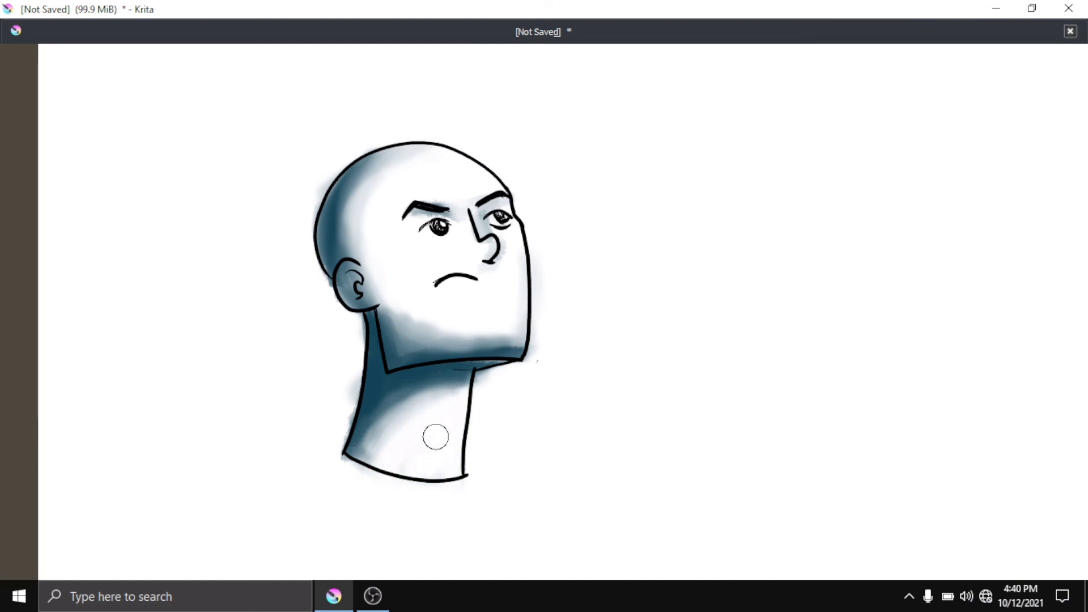